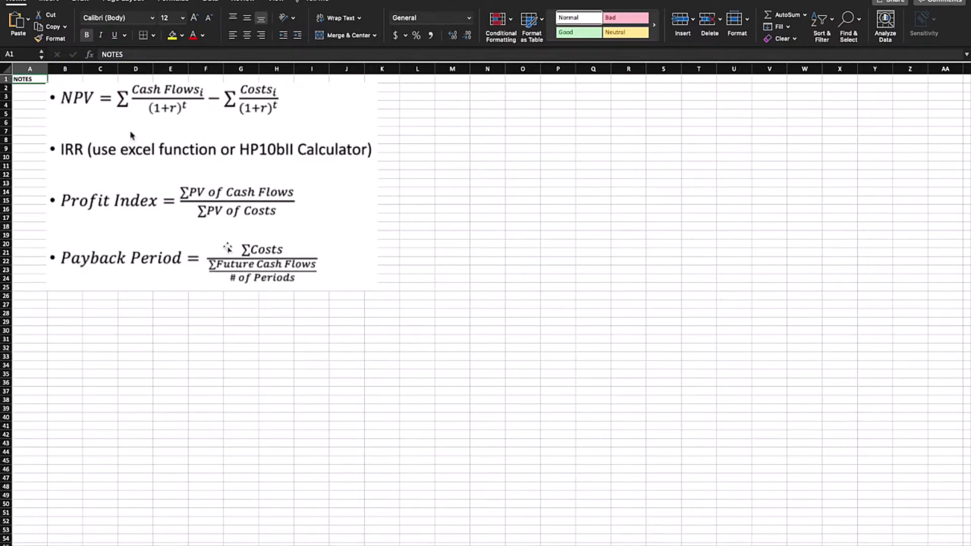
Enter NO as the answer to question 1, in cell D6 of the problem sheet.
scroll(134, 435, "up", 2)
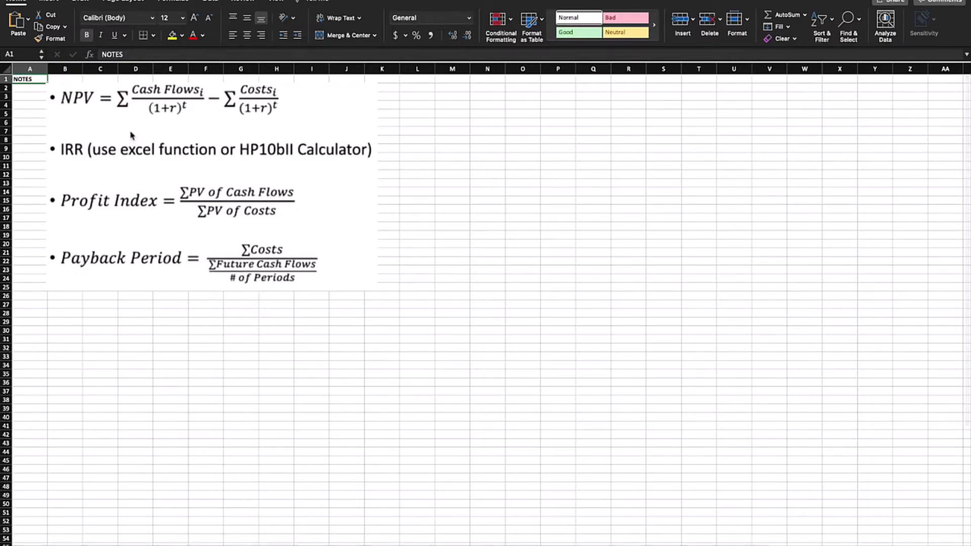
scroll(159, 414, "up", 2)
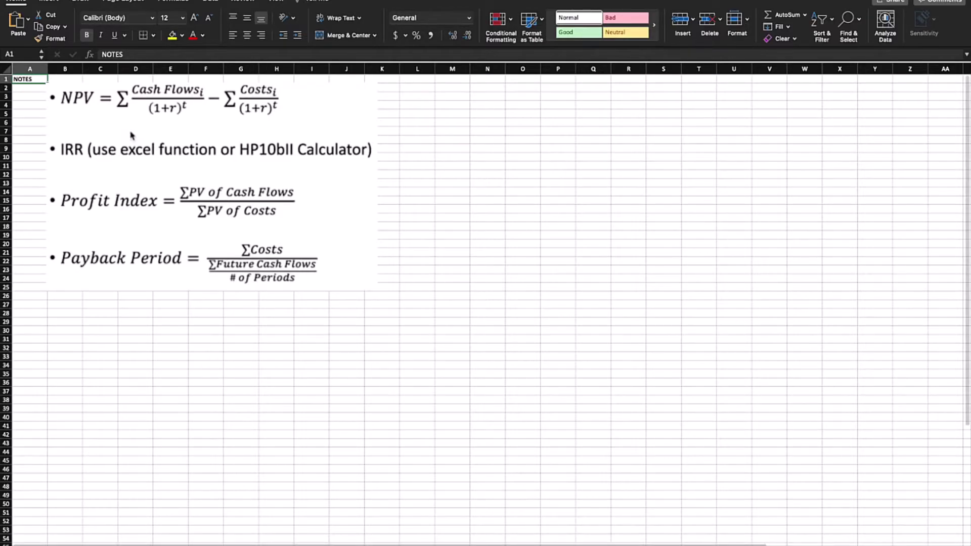
key("ctrl+Page_Down")
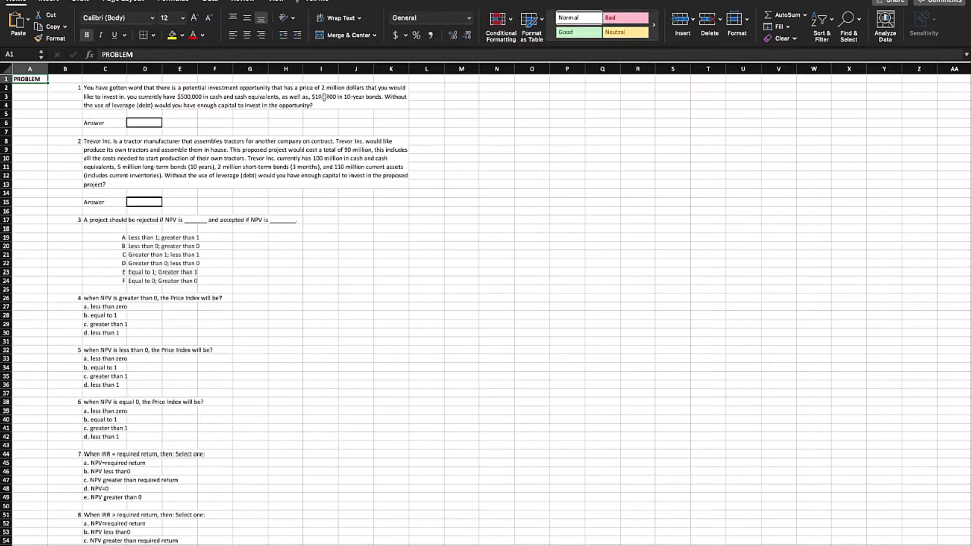
left_click(132, 124)
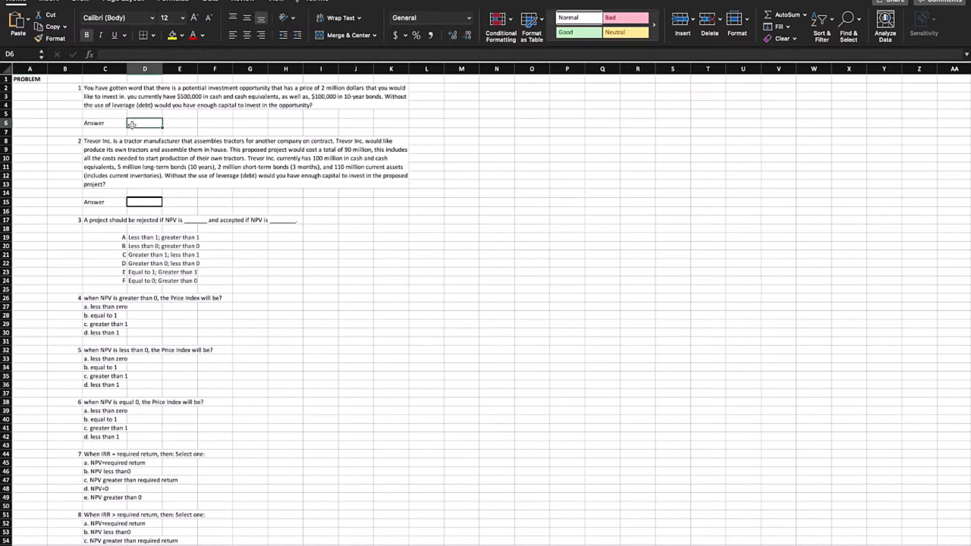
type("NO")
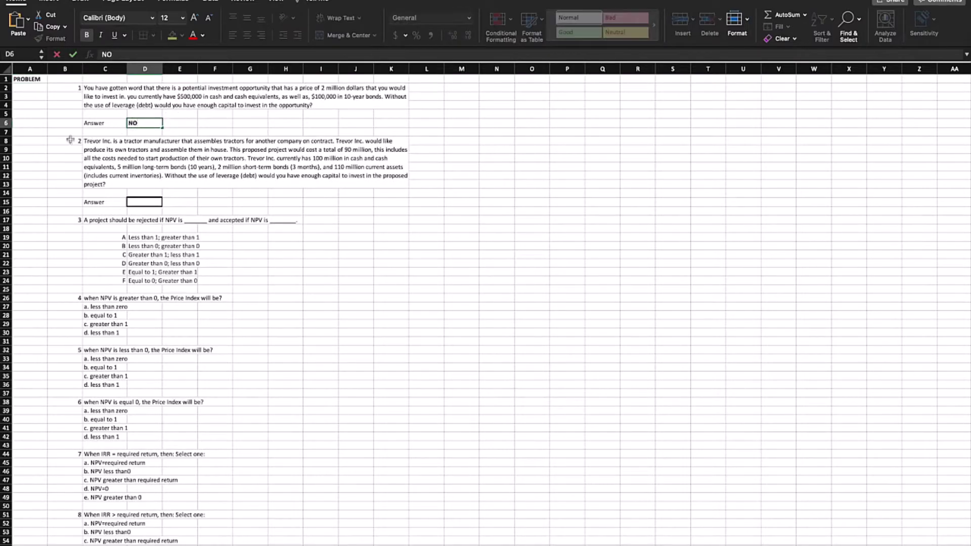
double_click(58, 143)
key("Escape")
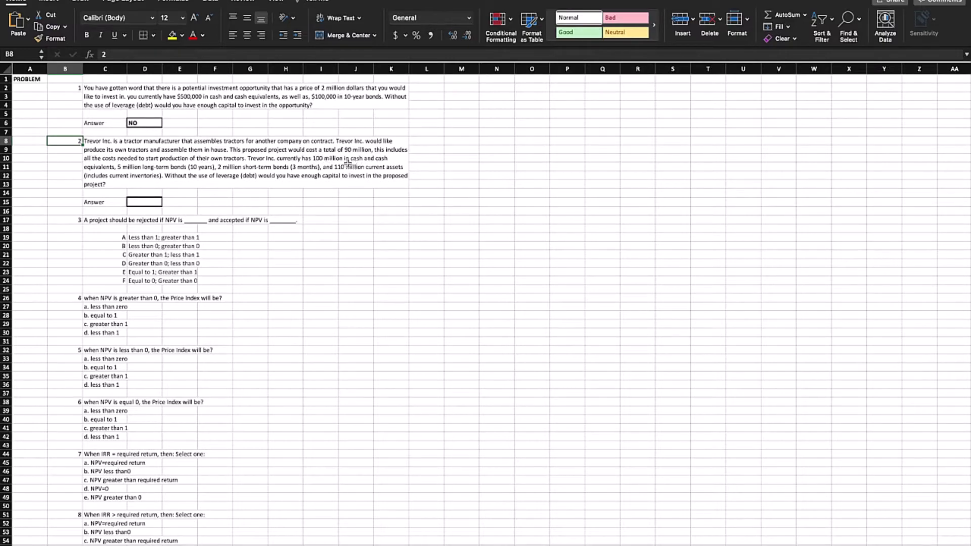
Enter Yes as the answer to question 2, in cell D15.
left_click(143, 202)
type("Yes")
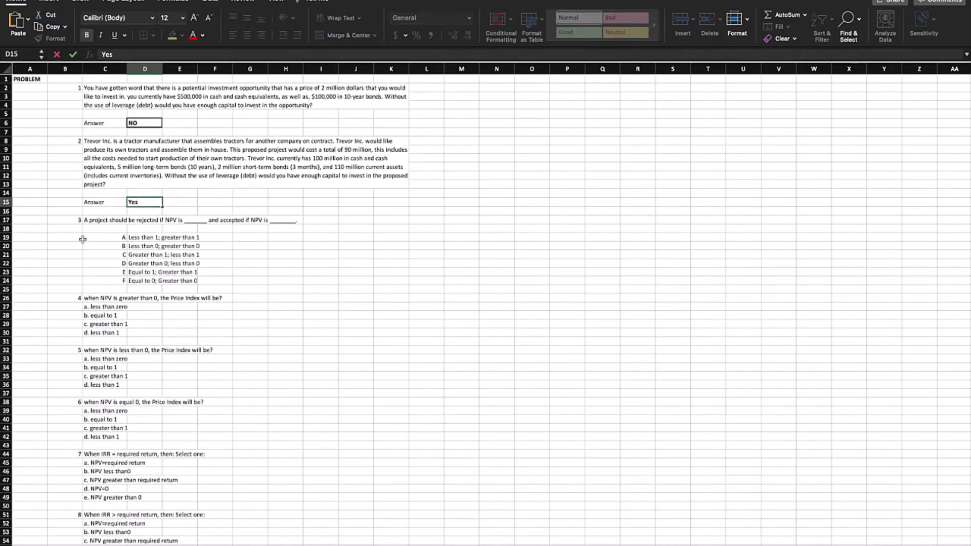
left_click(96, 221)
left_click(64, 237)
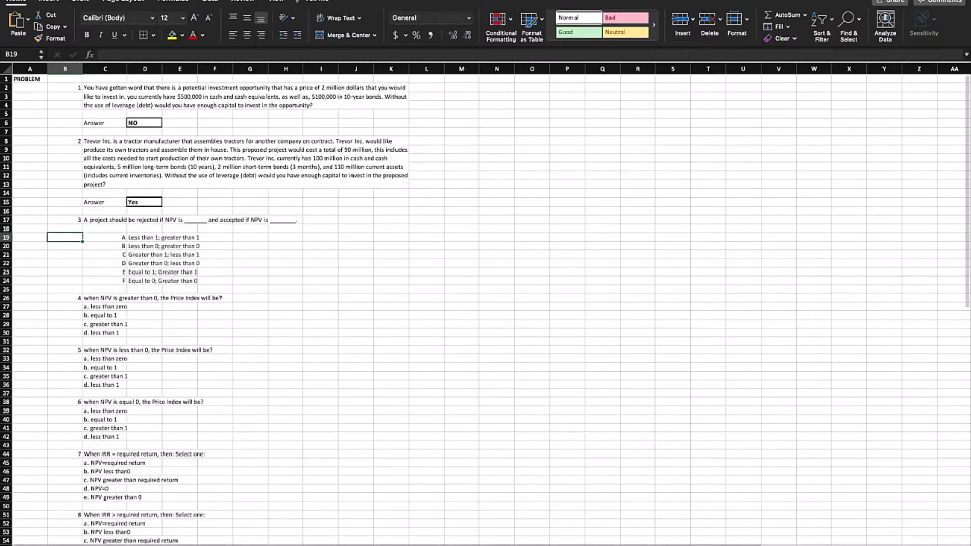
Check the formula notes, then make option B, "Less than 0; greater than 0", bold as the answer to question 3.
left_click(27, 542)
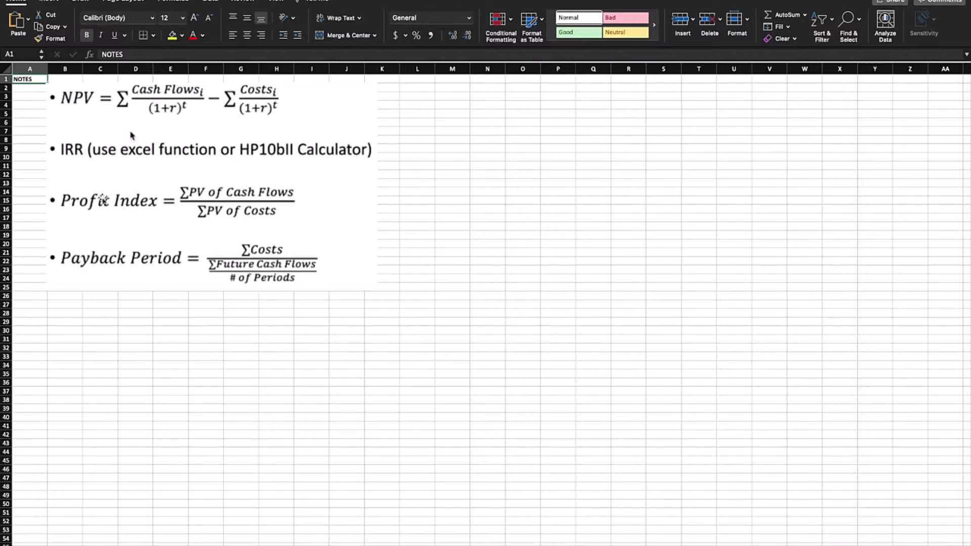
key("ctrl+Page_Down")
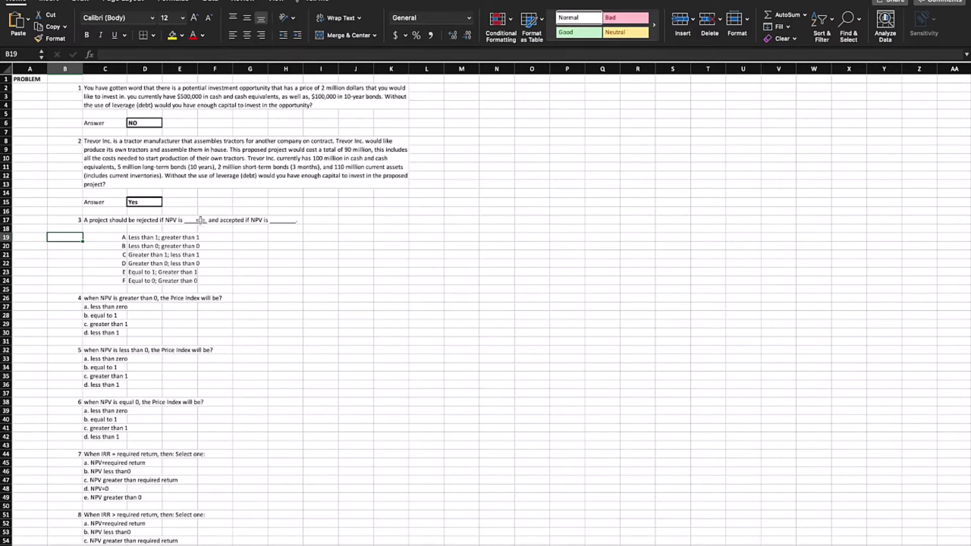
left_click(124, 248)
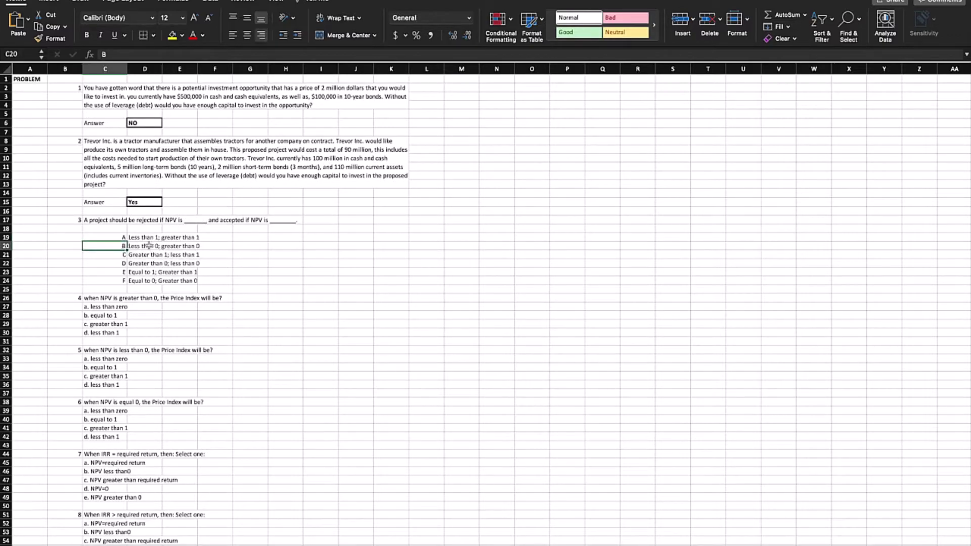
left_click(153, 245)
left_click_drag(153, 246, 122, 247)
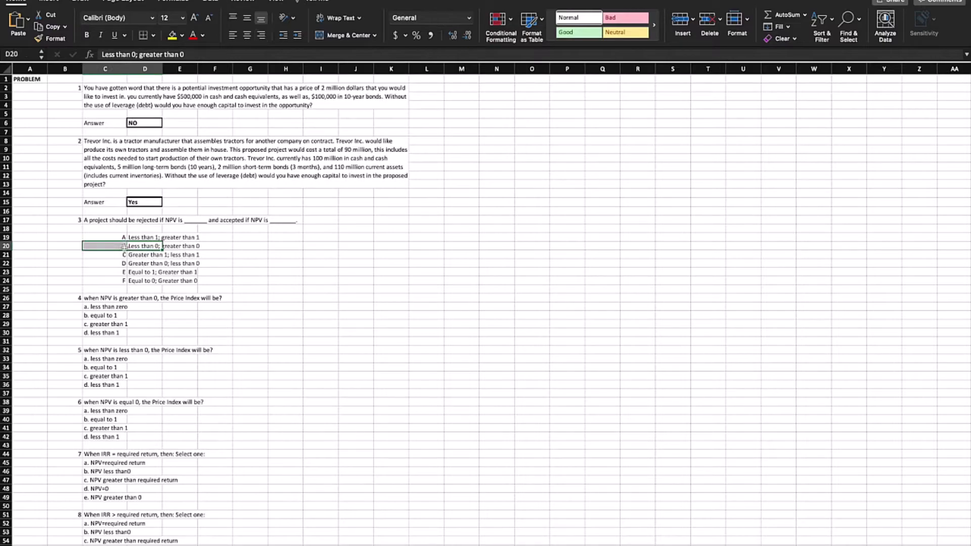
left_click_drag(101, 246, 241, 245)
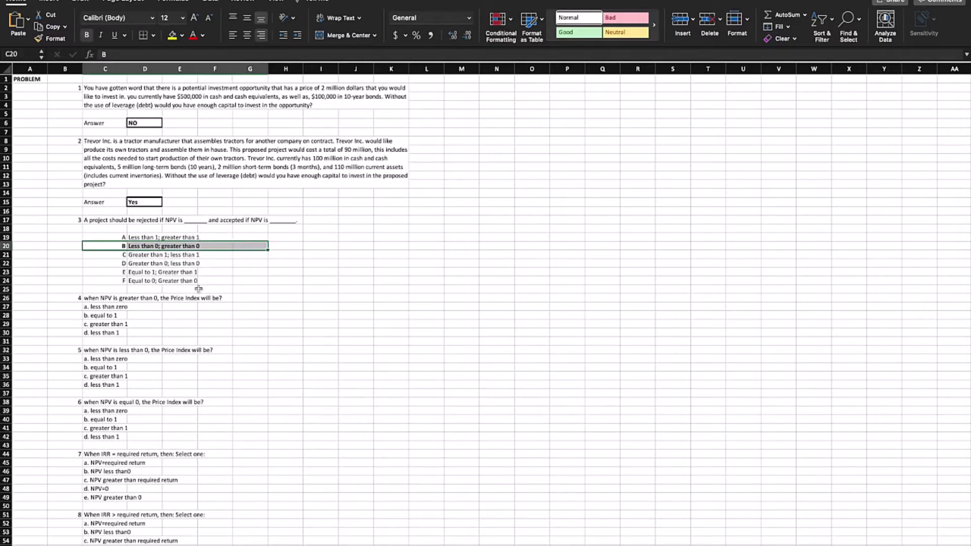
left_click(148, 314)
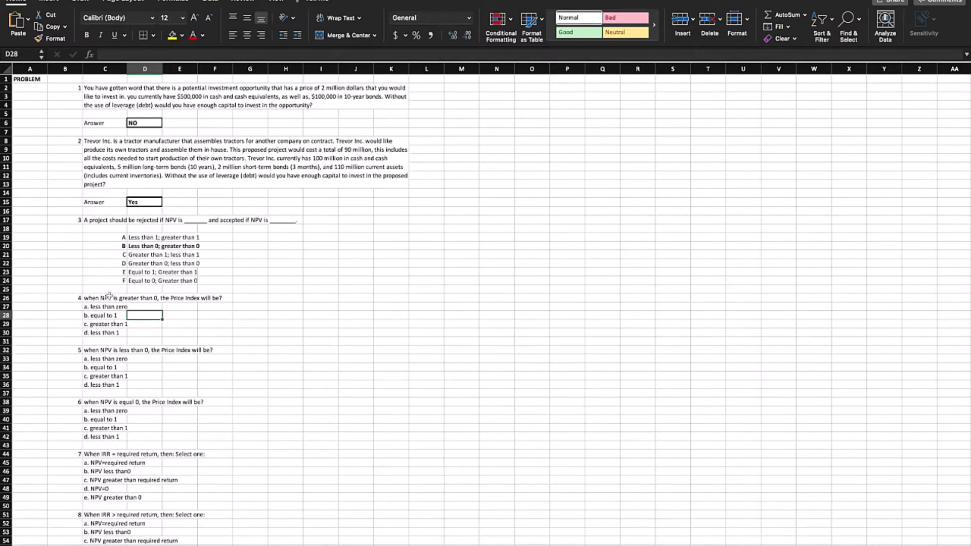
Make "c. greater than 1" bold under question 4 and "d. less than 1" bold under question 5.
left_click(115, 325)
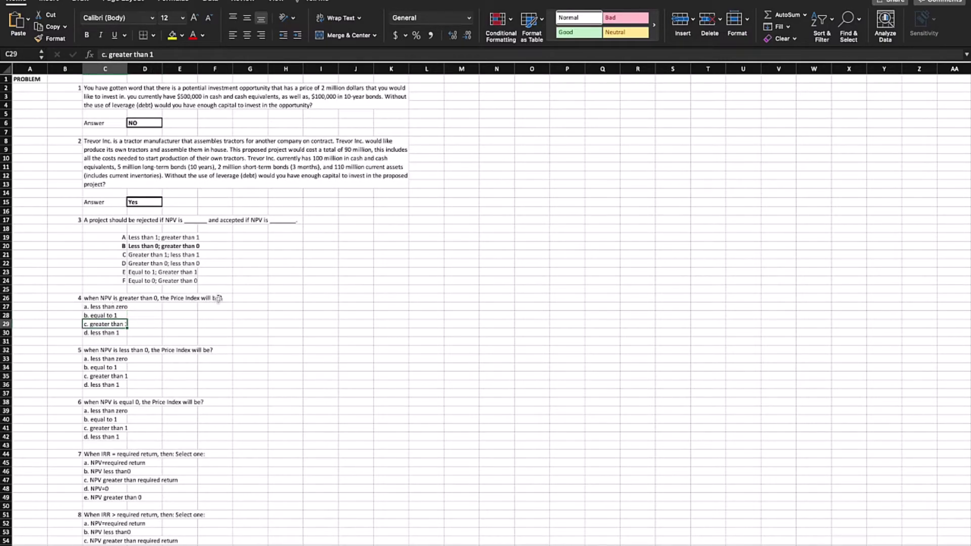
key("super+b")
scroll(181, 326, "down", 4)
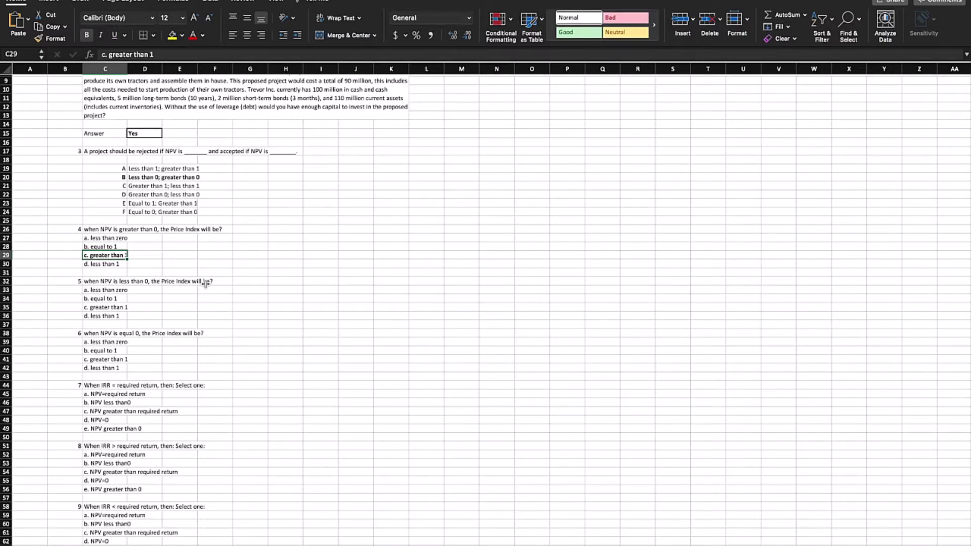
left_click(108, 315)
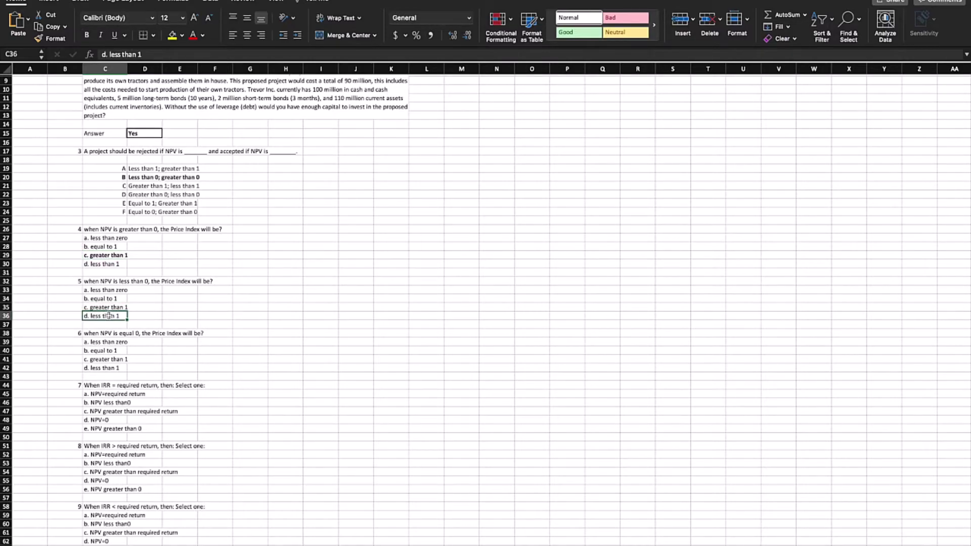
key("super+b")
left_click(108, 302)
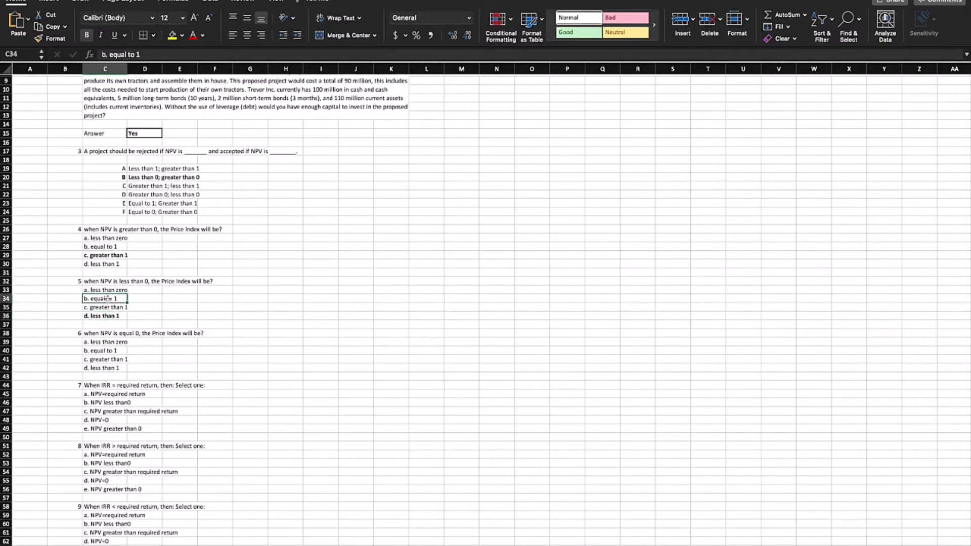
key("super+b")
scroll(109, 302, "down", 3)
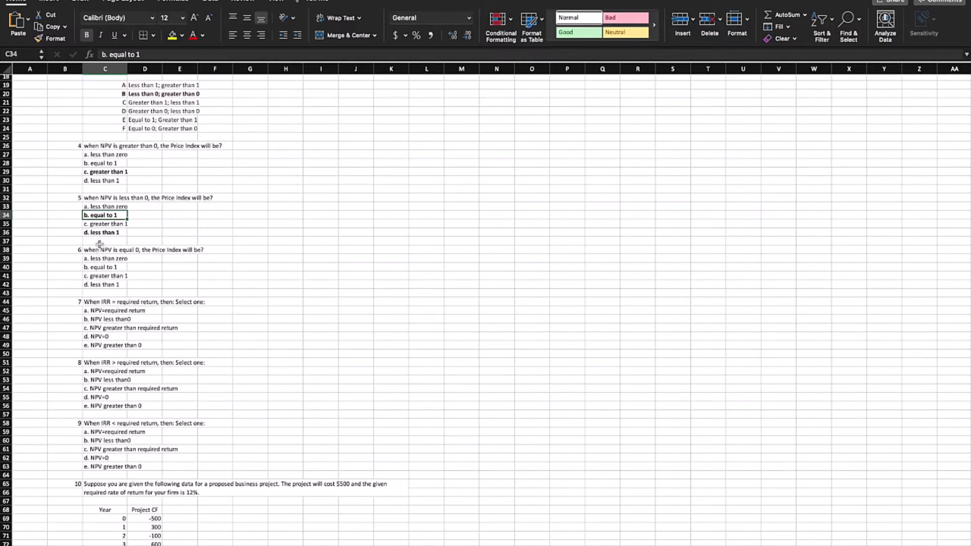
key("super+b")
Make "b. equal to 1" bold under question 6 and "a. NPV=required return" bold under question 7.
left_click(103, 268)
key("super+b")
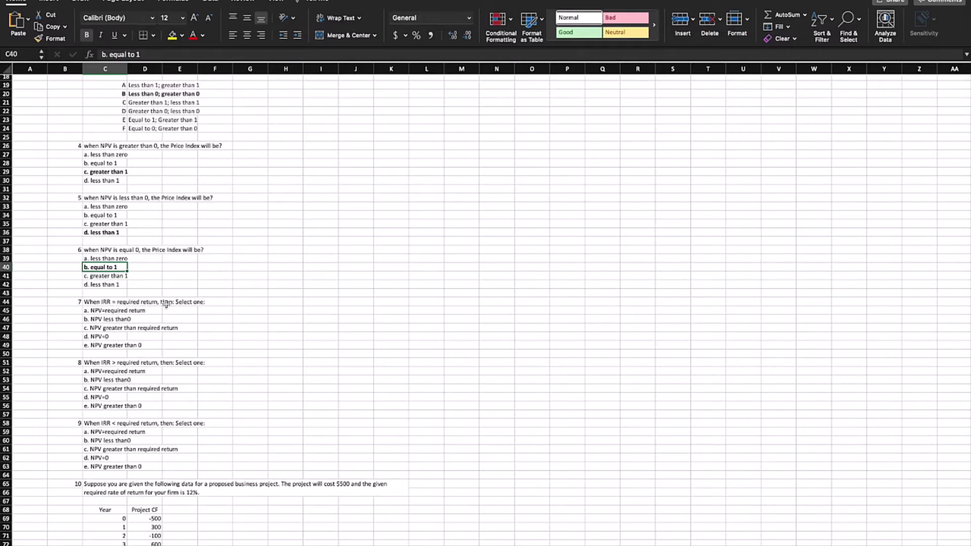
left_click(96, 311)
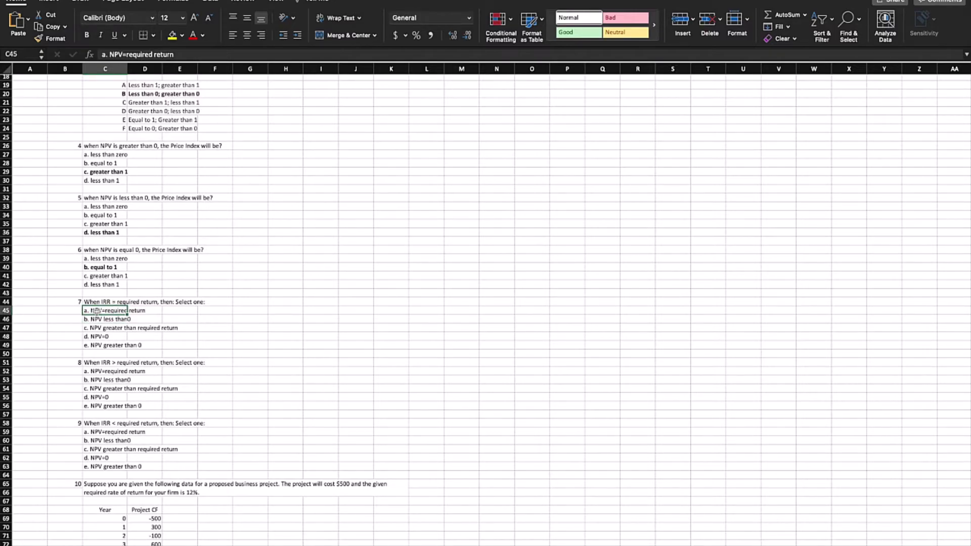
key("ctrl+b")
left_click(101, 322)
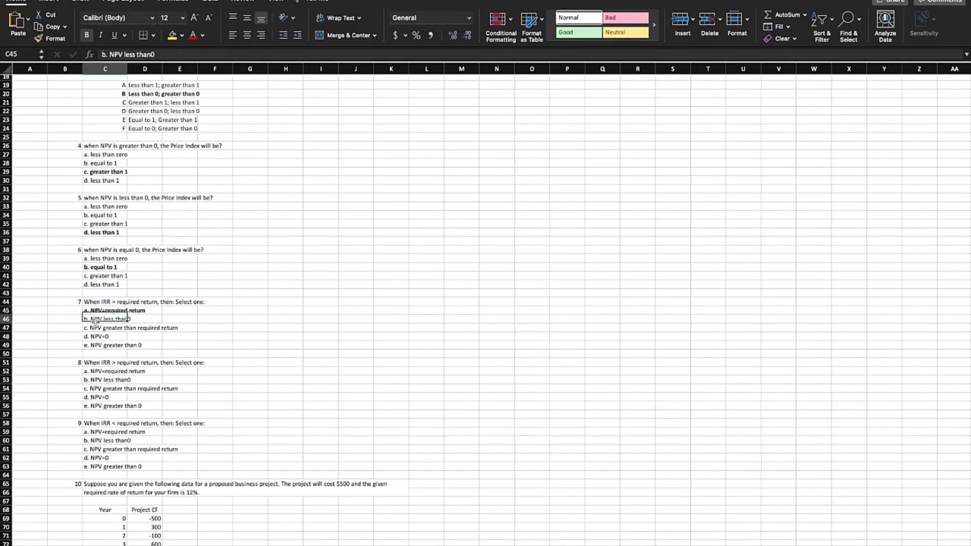
left_click(117, 336)
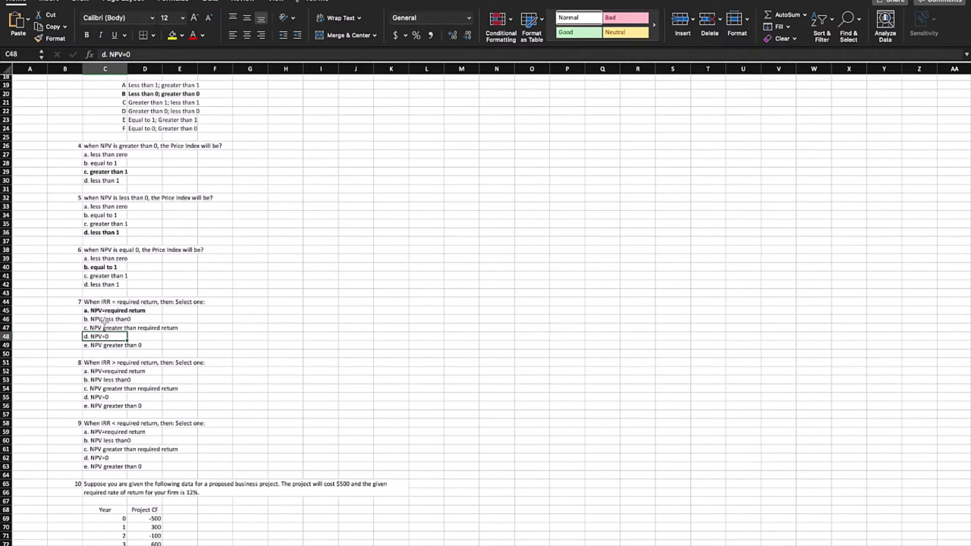
left_click(98, 327)
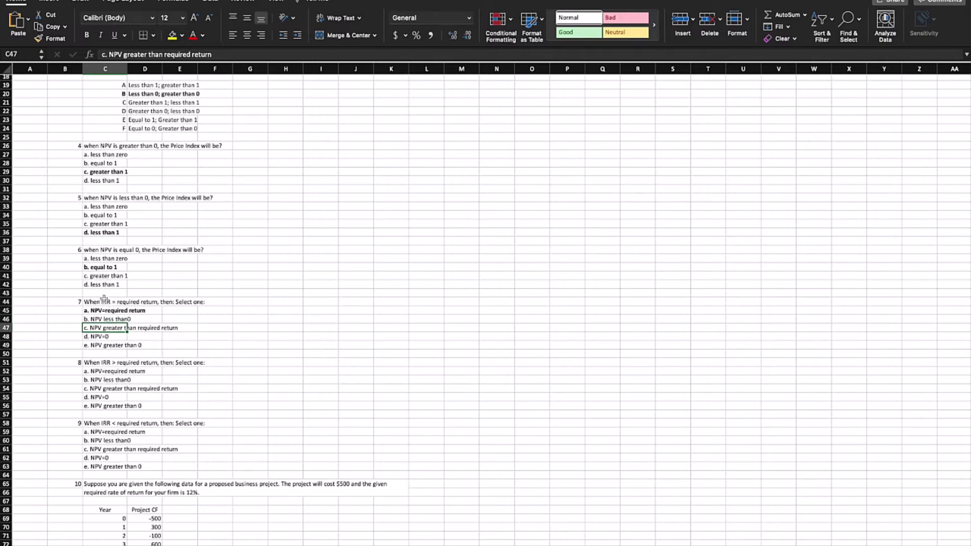
scroll(106, 344, "down", 3)
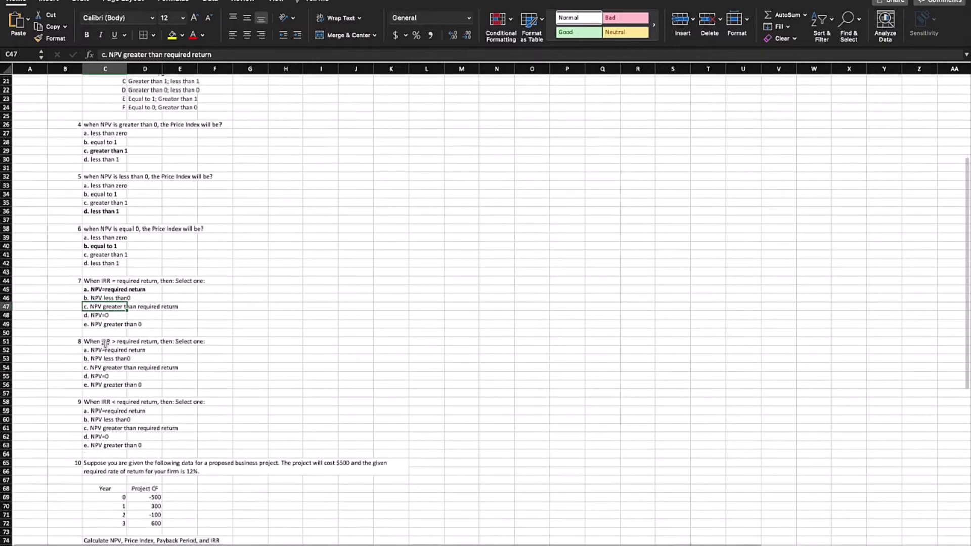
left_click(93, 307)
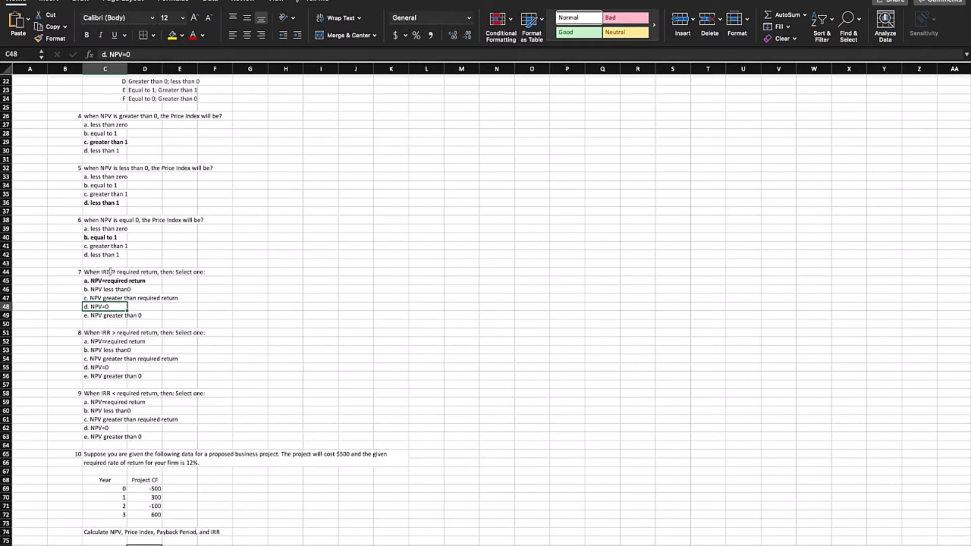
Make "e. NPV greater than 0" bold under question 8 and "b. NPV less than0" bold under question 9.
scroll(88, 324, "down", 5)
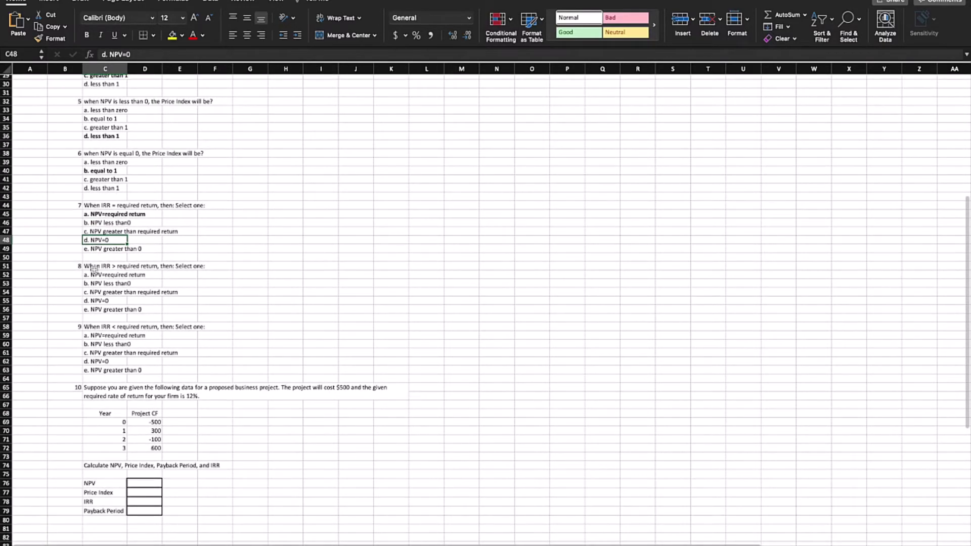
left_click(94, 268)
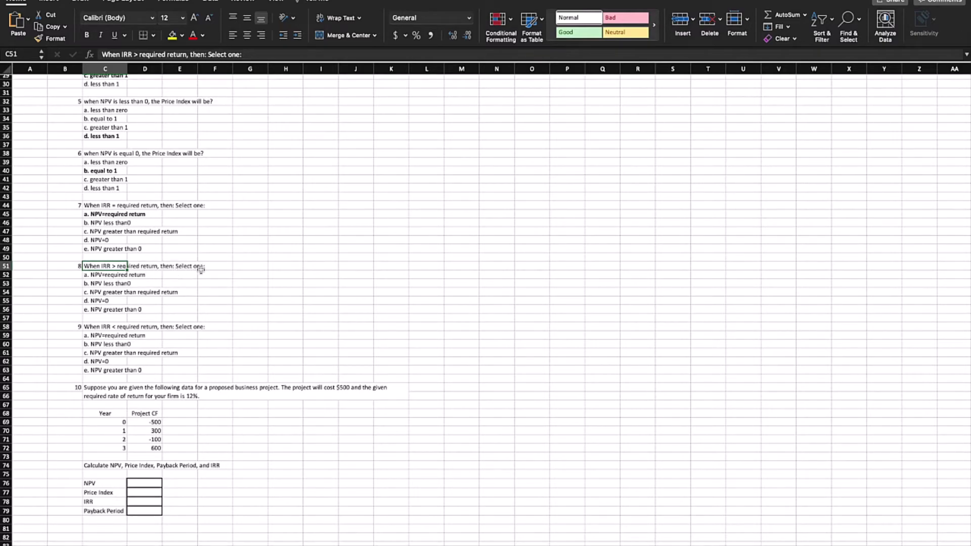
scroll(200, 270, "down", 3)
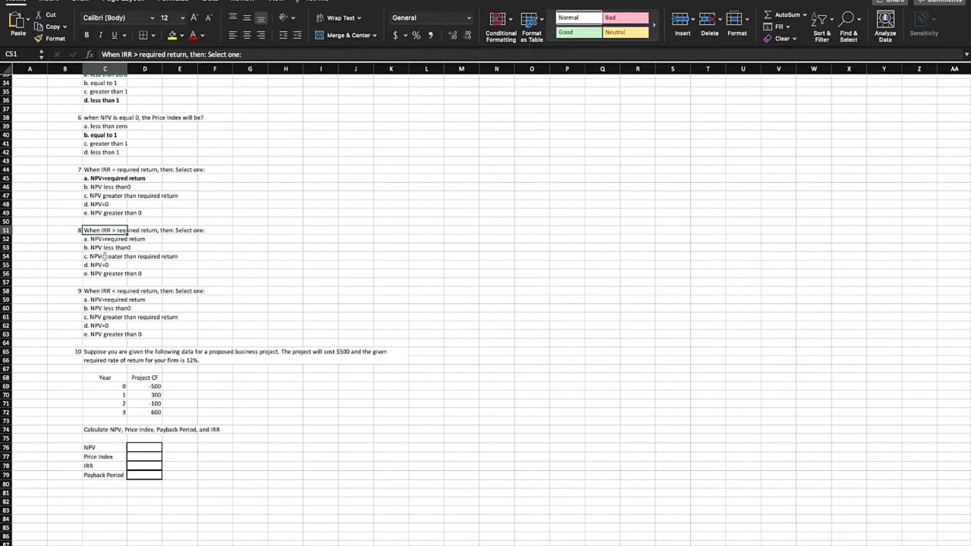
left_click(108, 273)
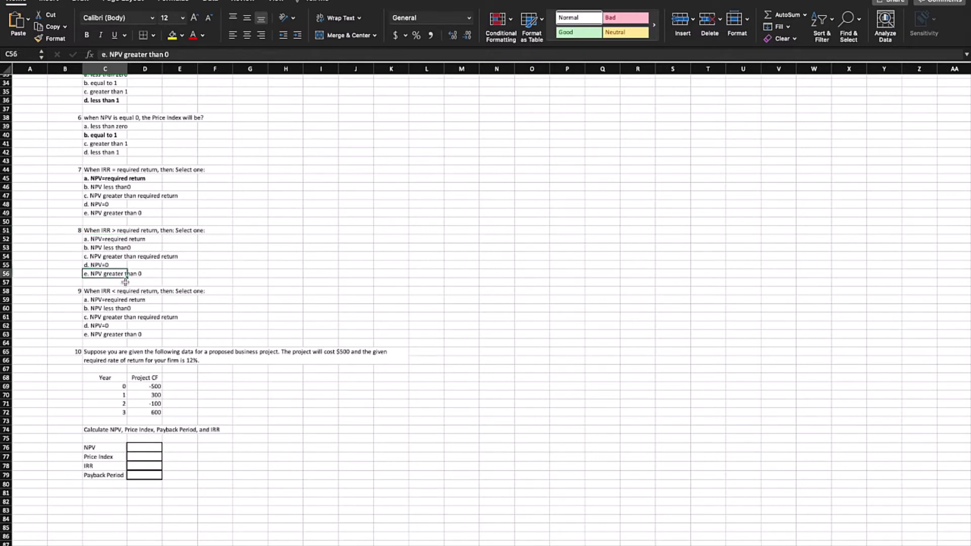
key("super+b")
left_click(89, 308)
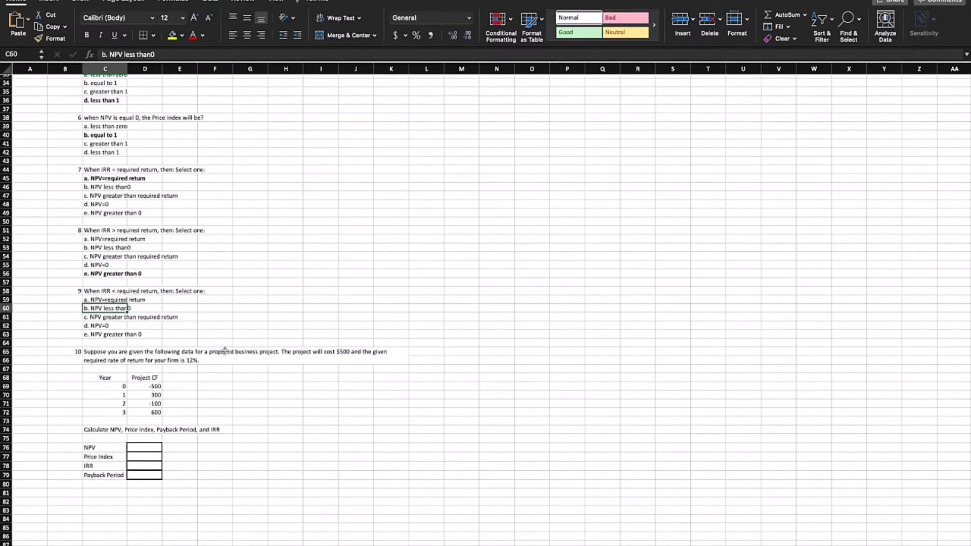
key("super+b")
Calculate question 10's NPV in cell D76 with the formula =NPV(12%,D70:D72)+D69.
scroll(226, 354, "down", 3)
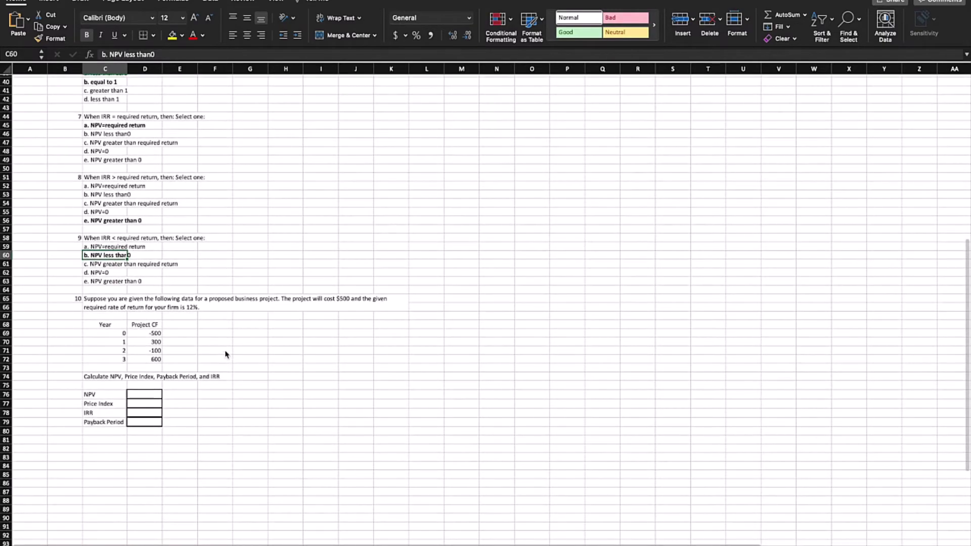
scroll(225, 354, "down", 3)
scroll(226, 354, "down", 1)
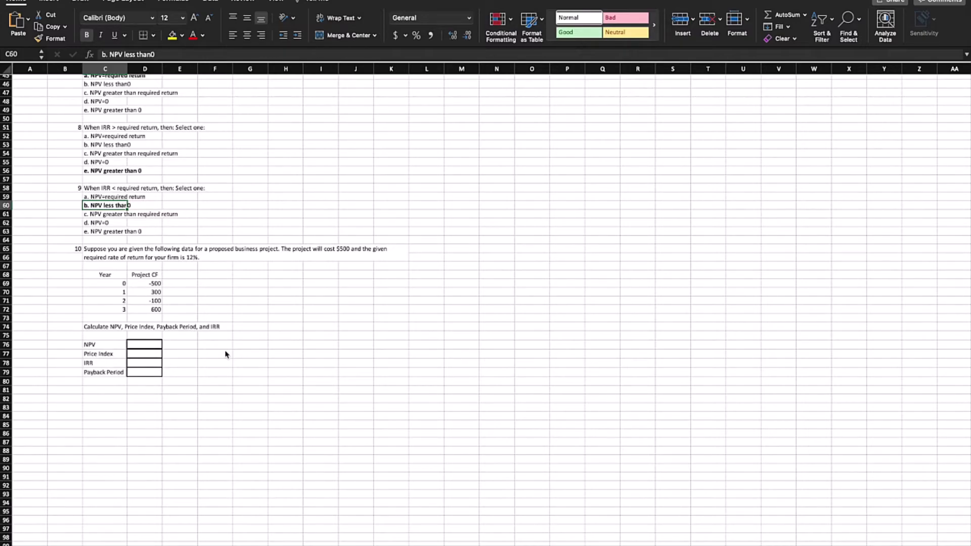
left_click(135, 345)
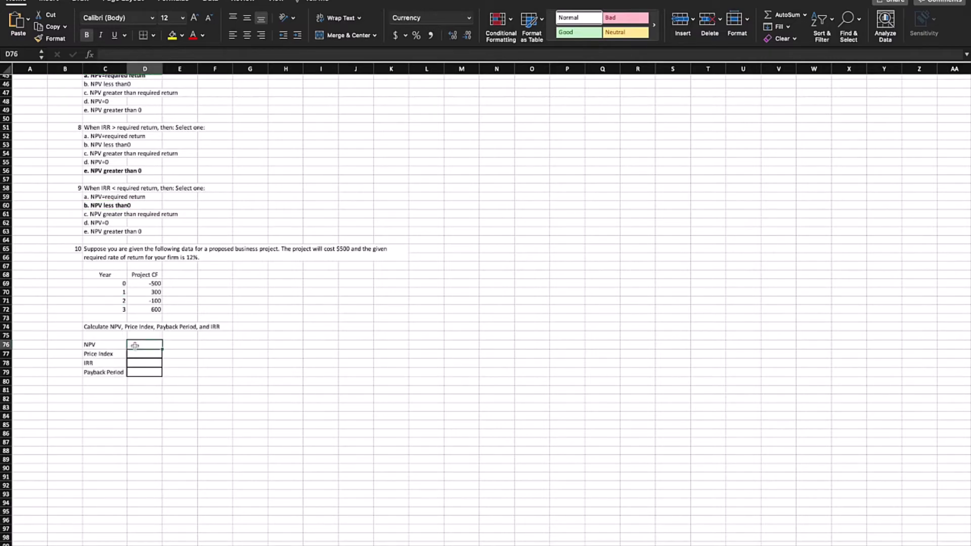
type("=")
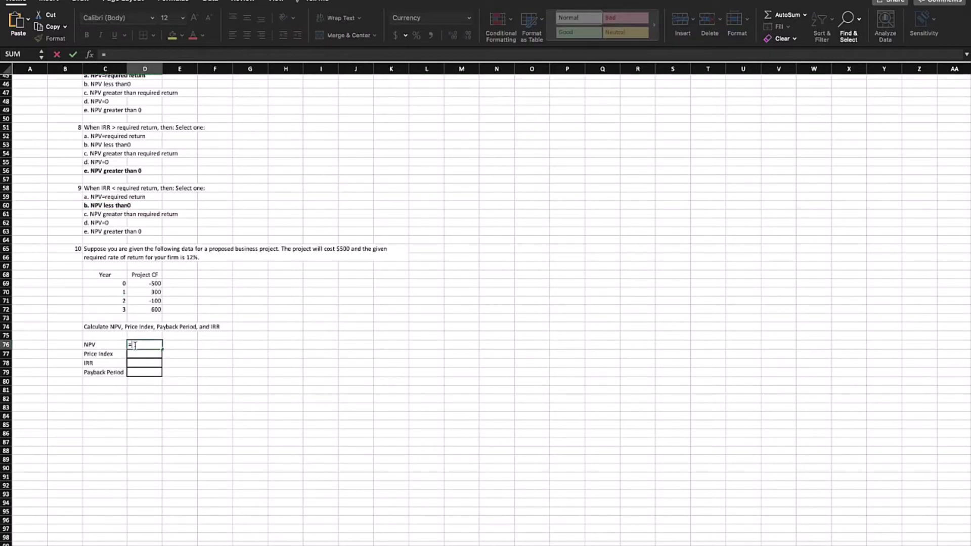
type("NP")
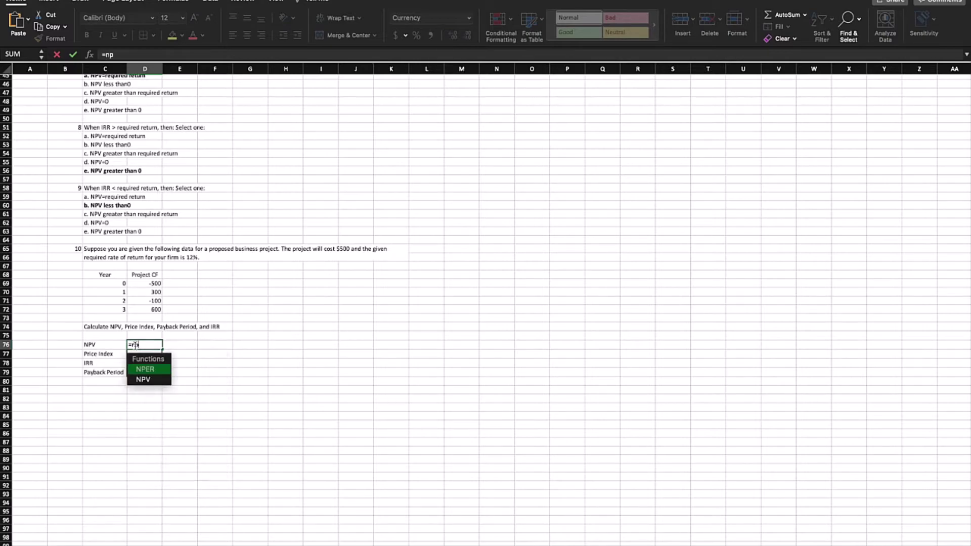
double_click(140, 380)
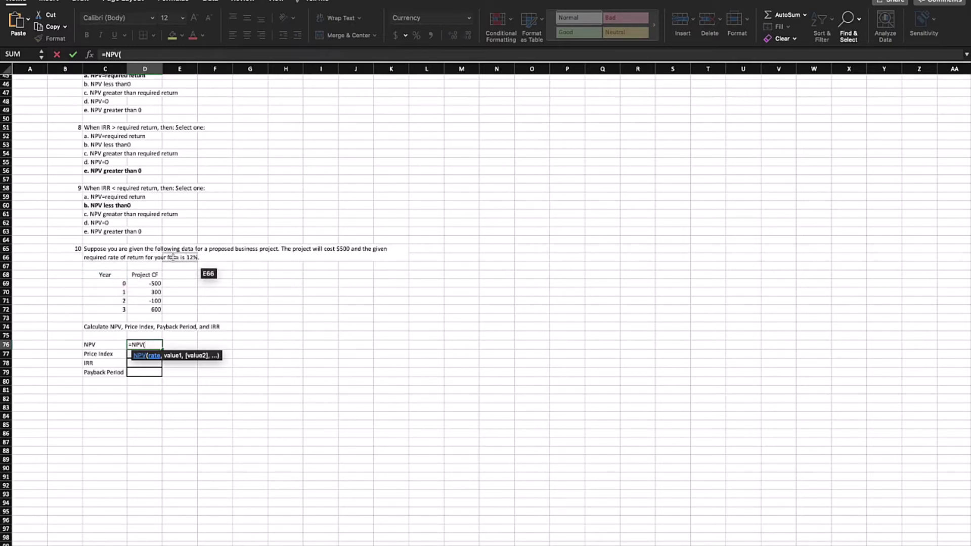
type("12%")
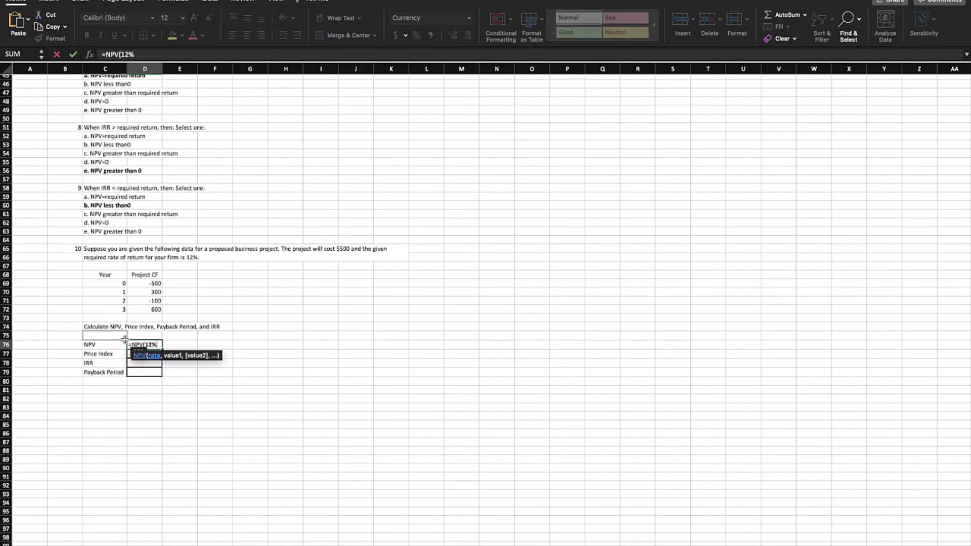
type(",")
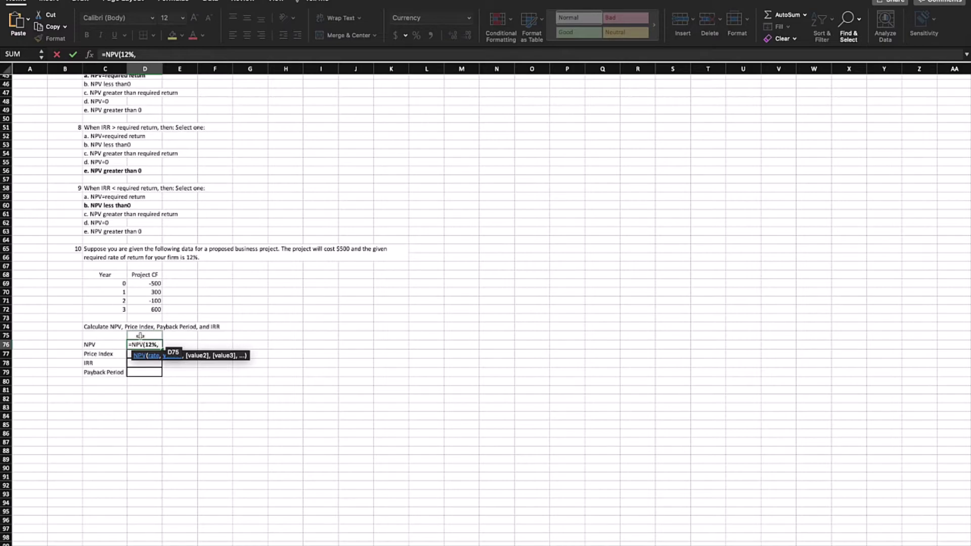
left_click_drag(142, 290, 143, 308)
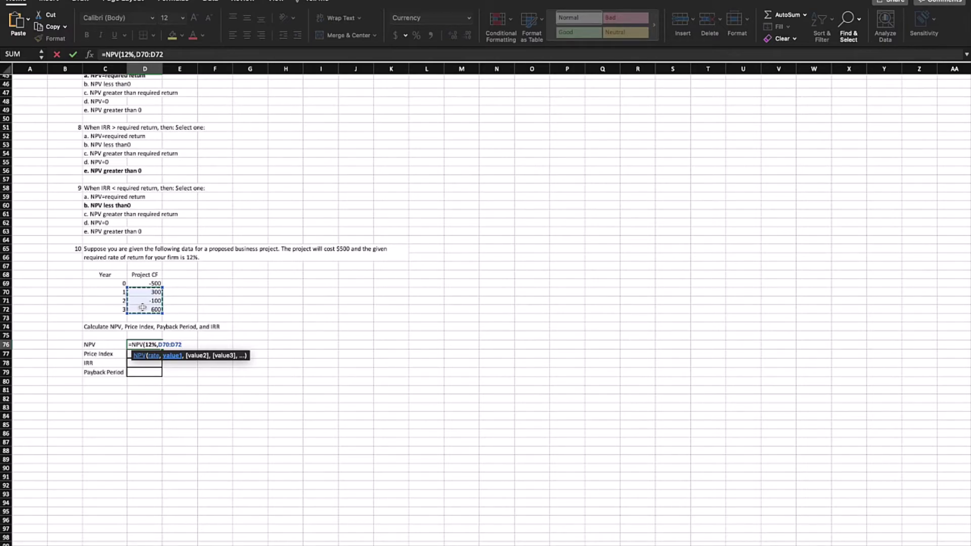
type(",")
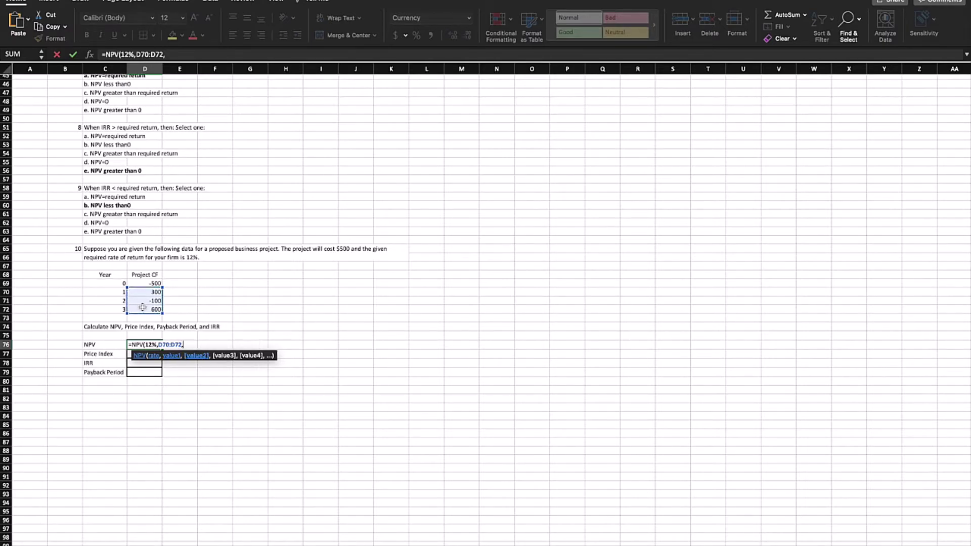
key("BackSpace")
type(")")
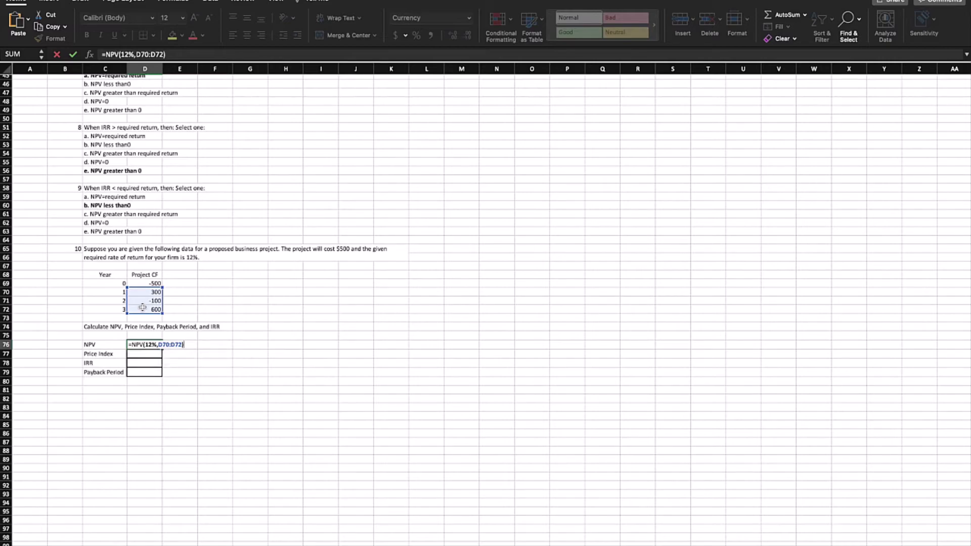
type("+")
left_click(138, 284)
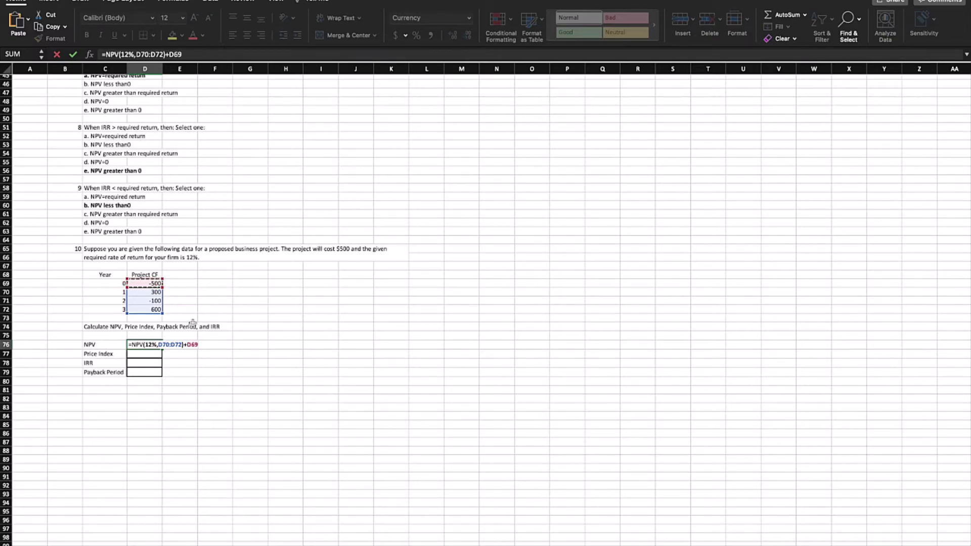
key("Return")
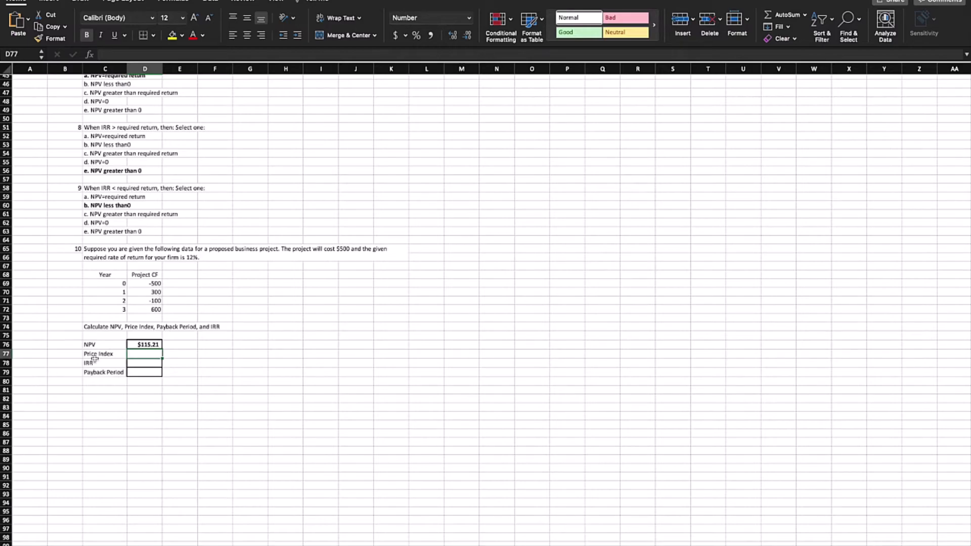
left_click_drag(103, 345, 139, 345)
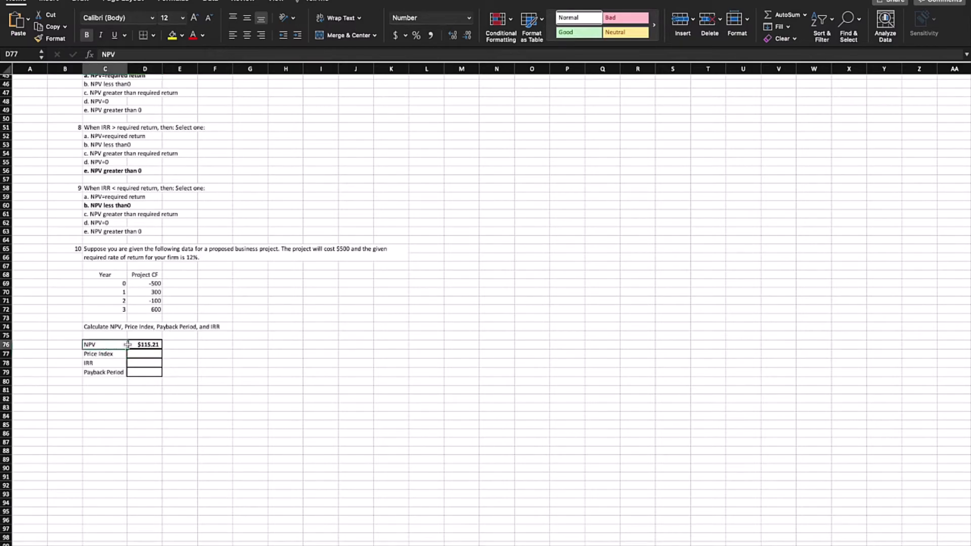
left_click(205, 353)
left_click_drag(154, 291, 155, 307)
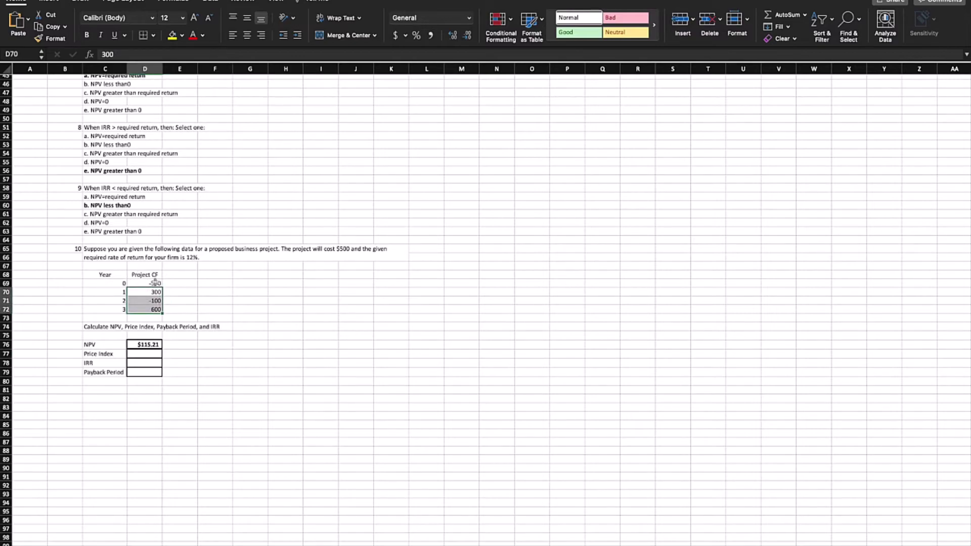
left_click(147, 354)
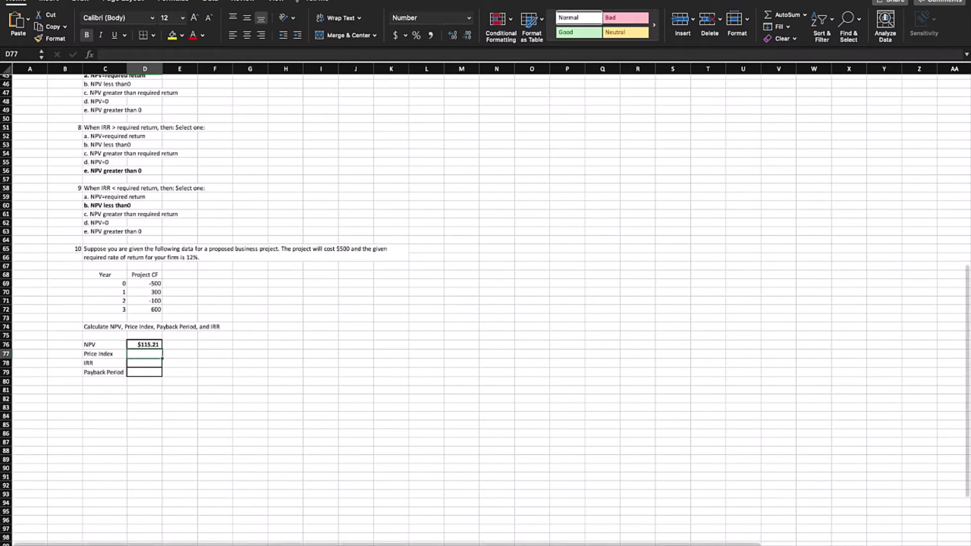
left_click(70, 544)
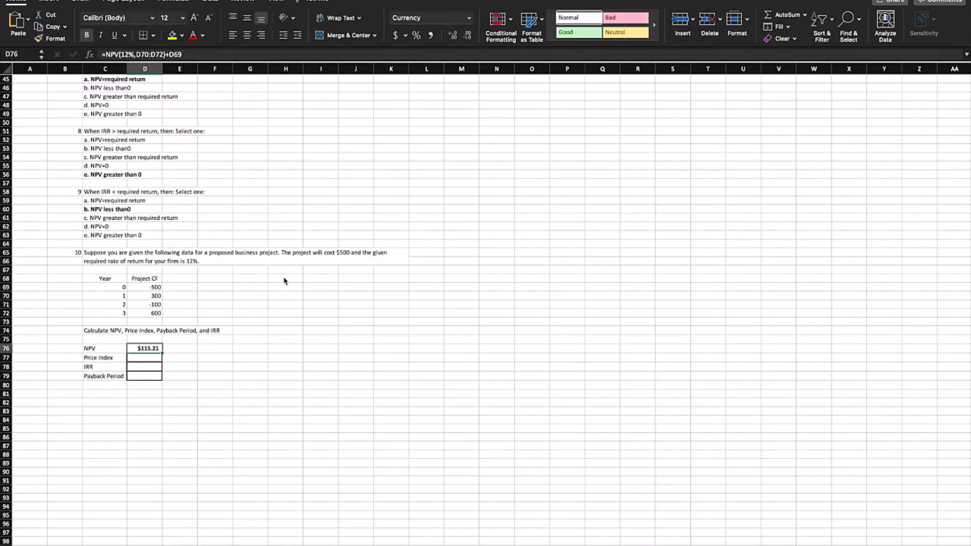
Begin the Price Index formula in cell D77 as =-PV(12%,3,,SUM(D70:D72).
left_click(144, 358)
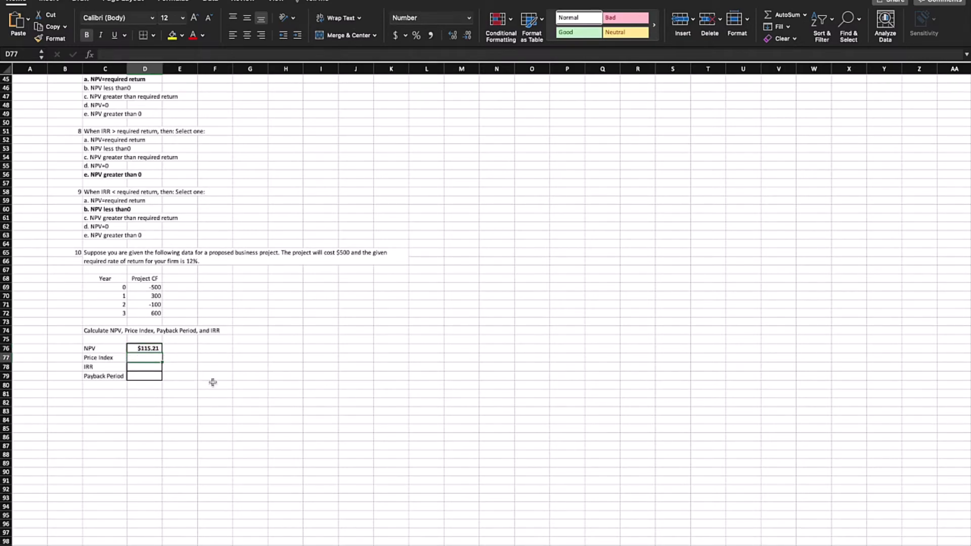
type("=-")
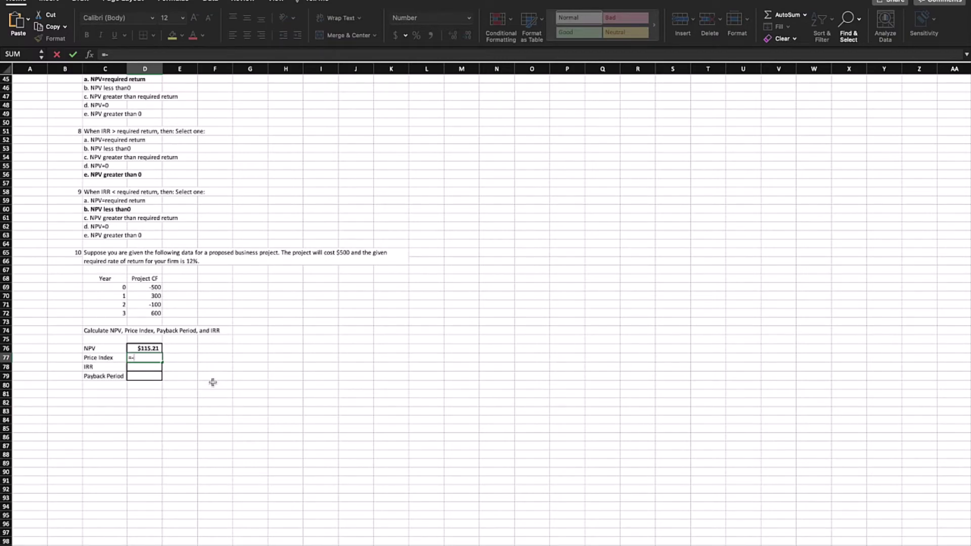
type("pv")
left_click(158, 386)
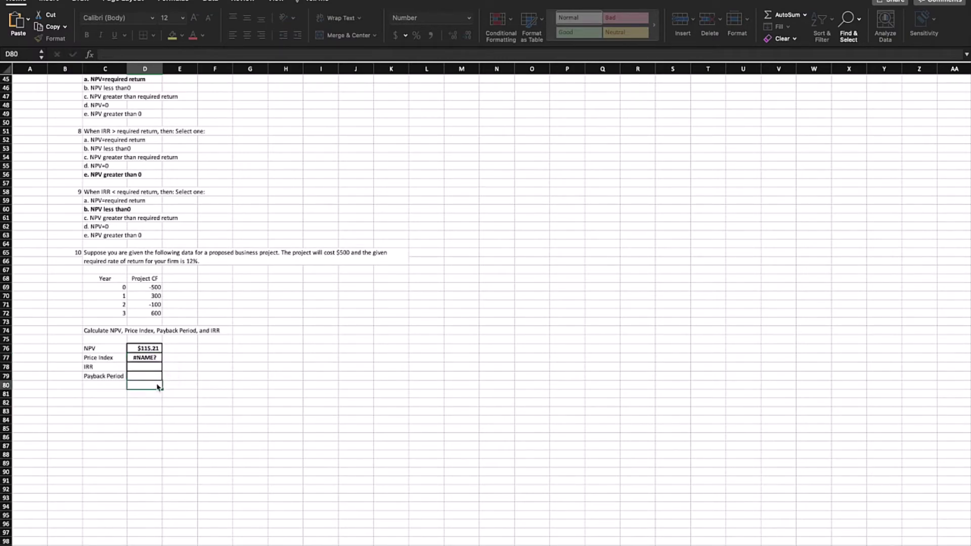
left_click(144, 358)
left_click(178, 54)
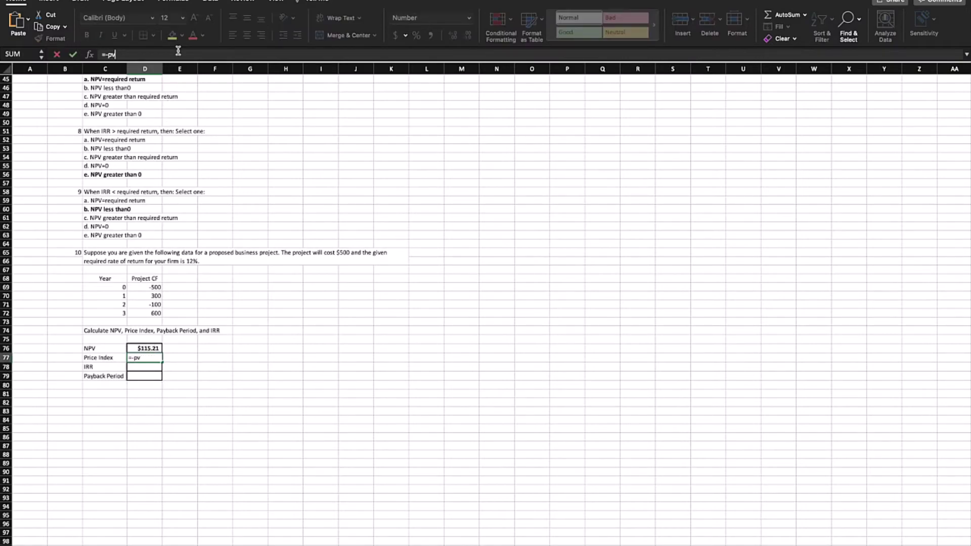
type("(")
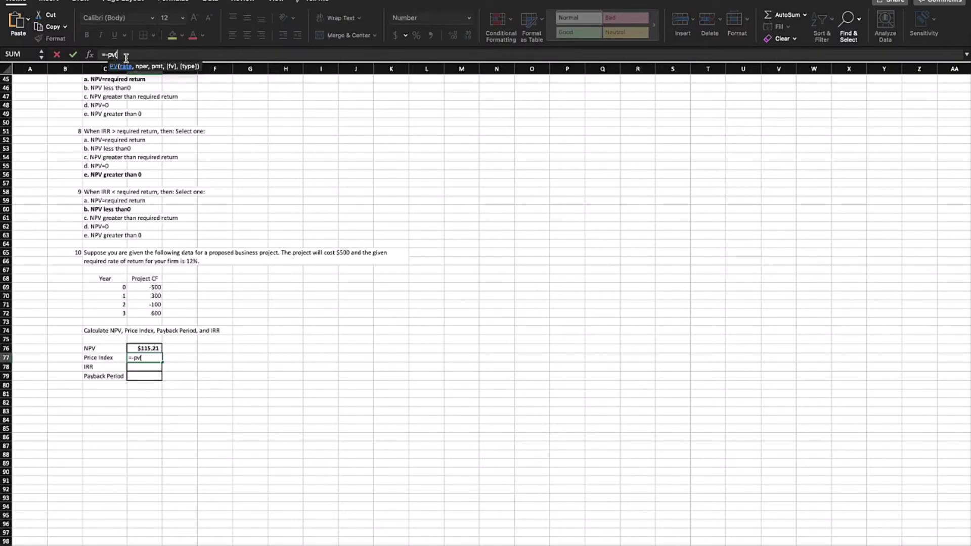
type("12%,")
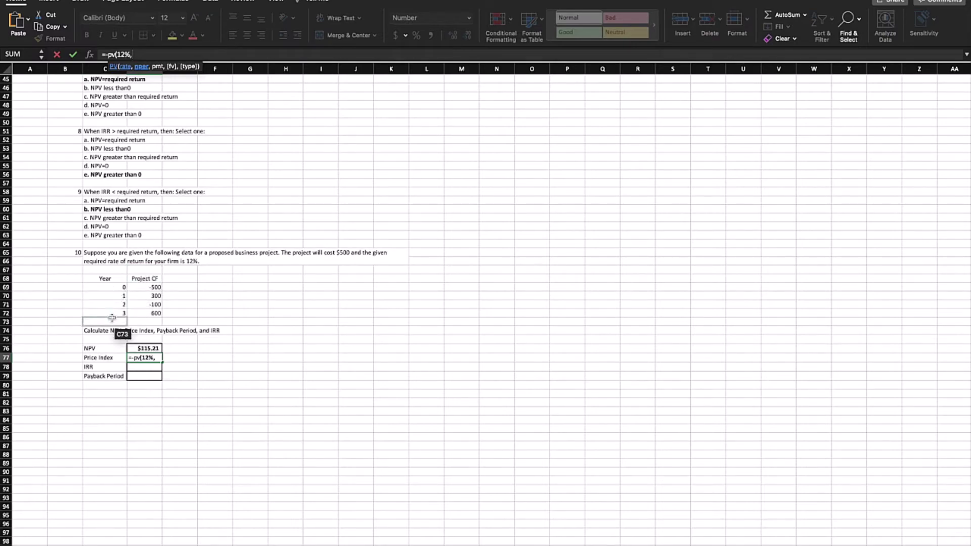
type("3")
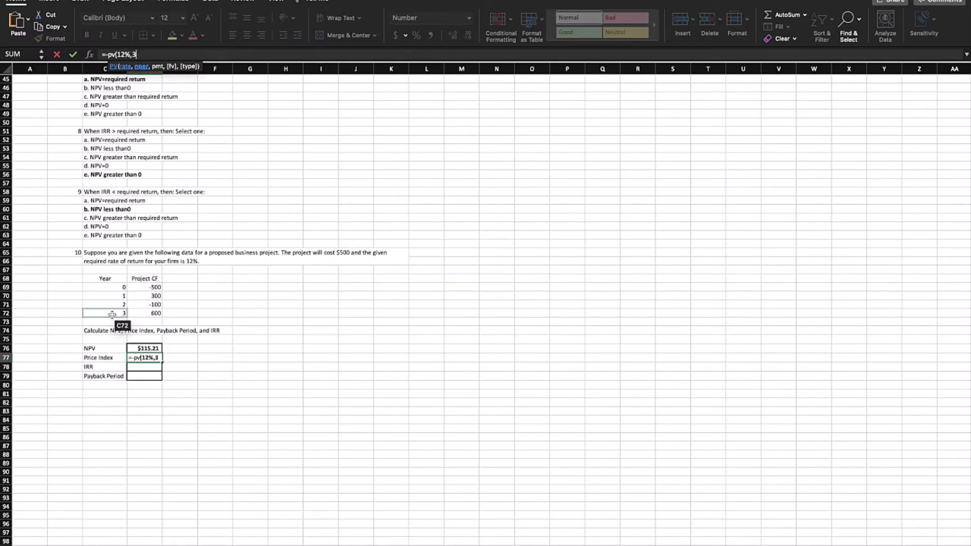
type(",,sum")
key("Tab")
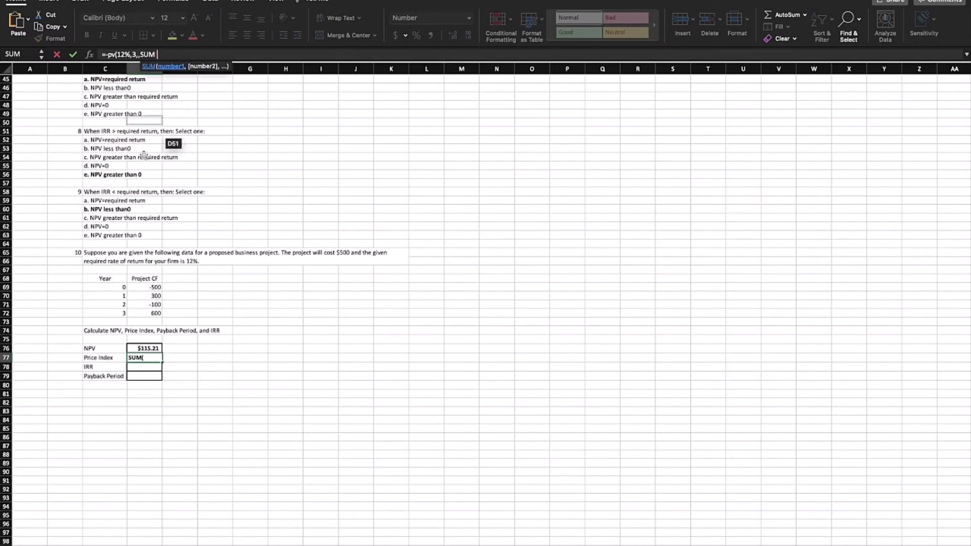
left_click_drag(151, 313, 155, 300)
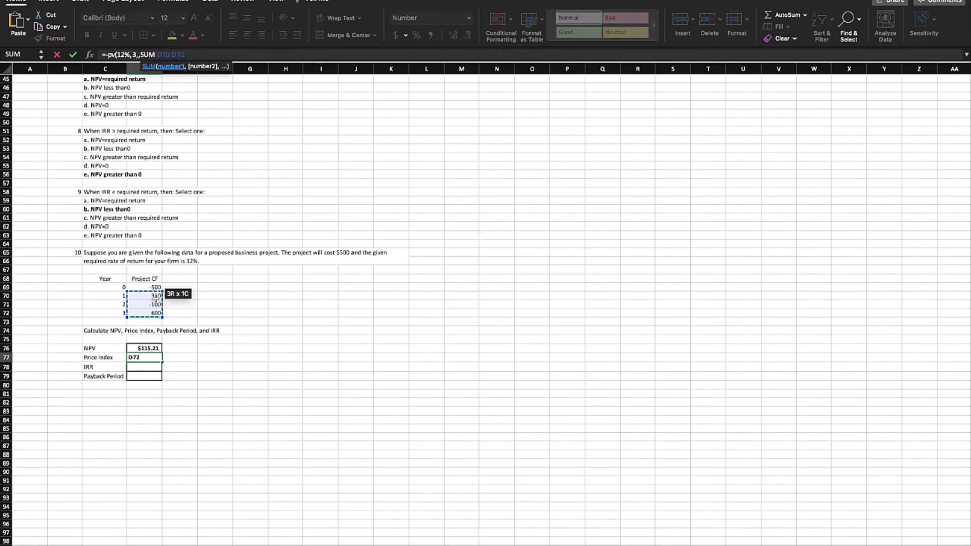
type(")")
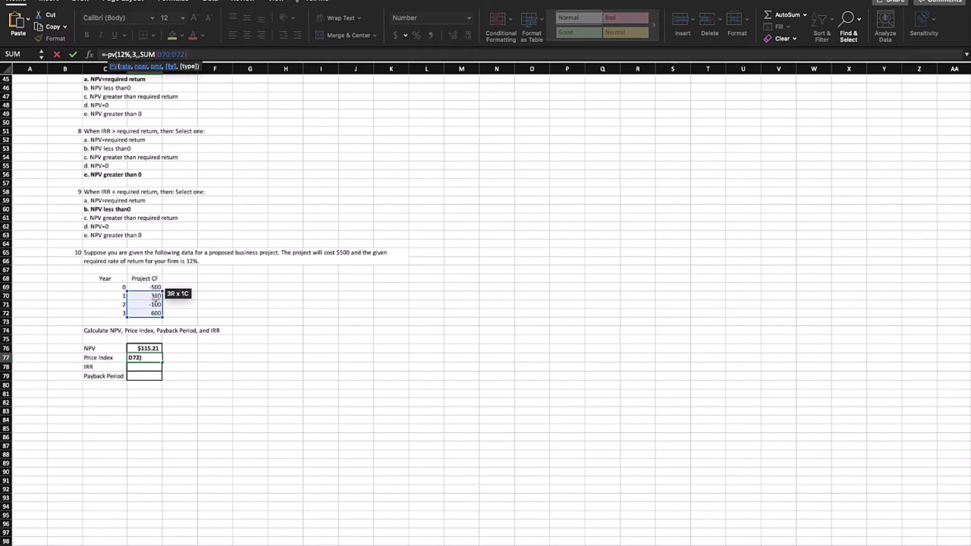
Finish the Price Index formula by dividing the summed cash flows by the negated initial cost, (-D69).
type("/")
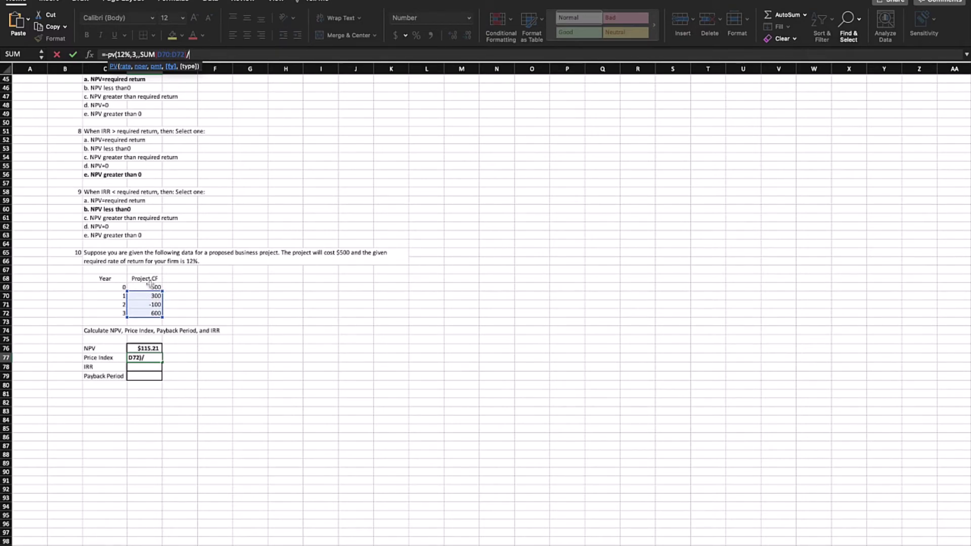
type("(-")
left_click(150, 287)
type(")")
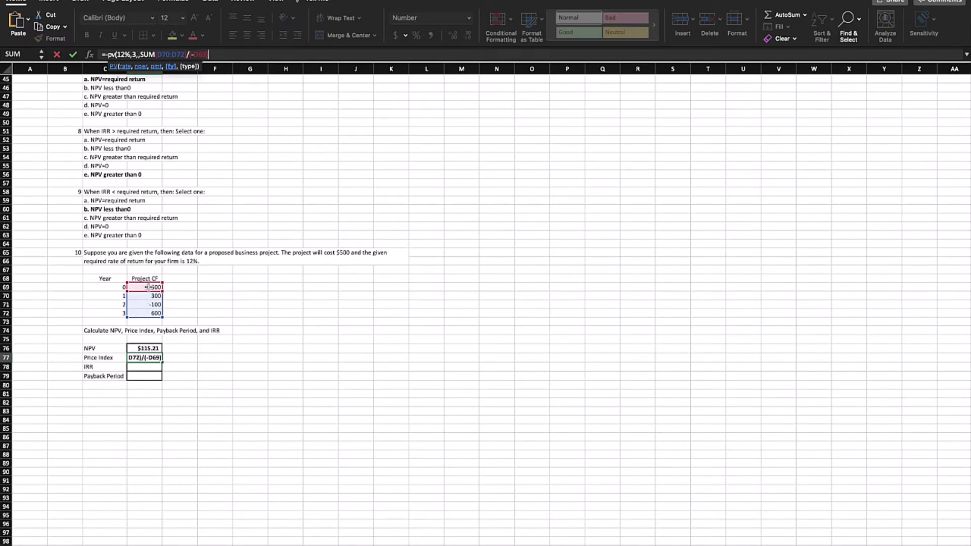
key("Return")
key("Return")
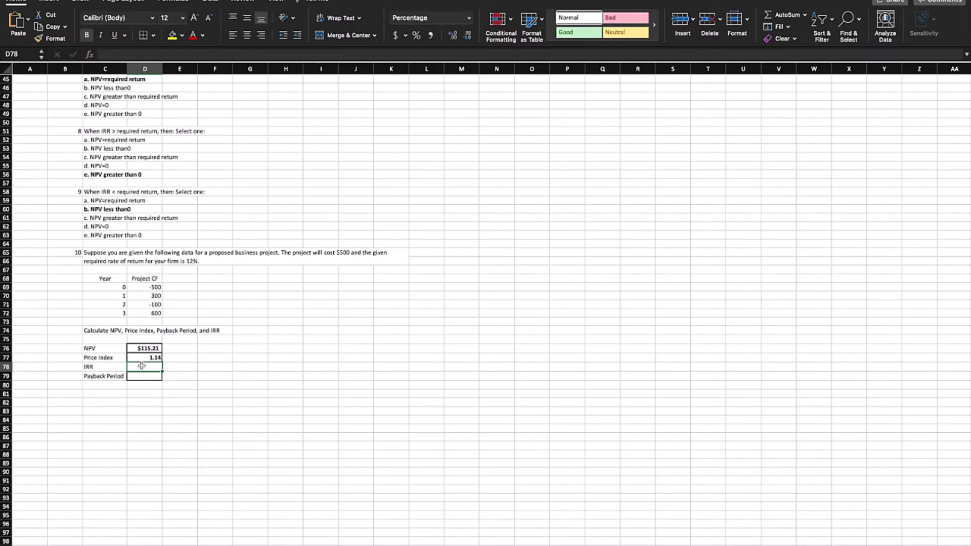
Calculate the project's IRR in cell D78 with the formula =IRR(D69:D72).
type("=Irr")
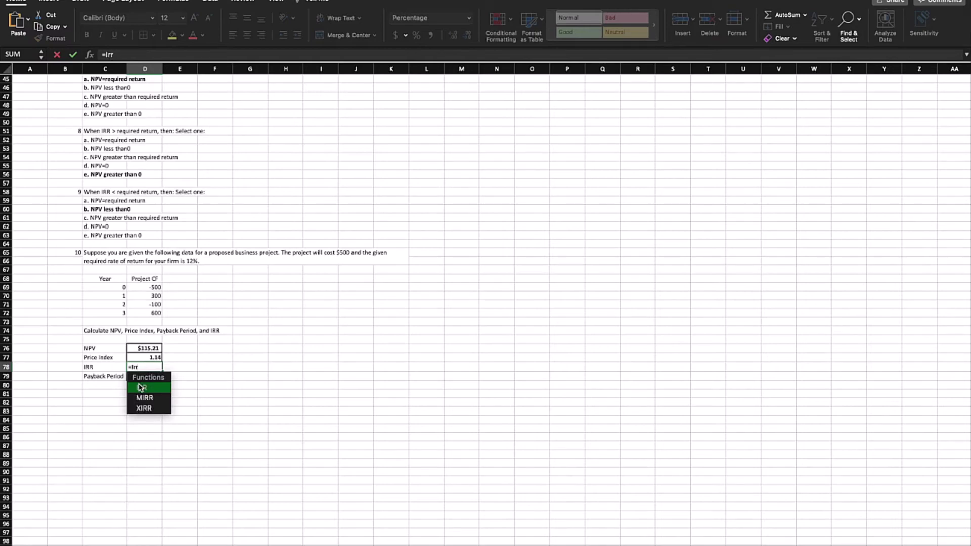
double_click(141, 387)
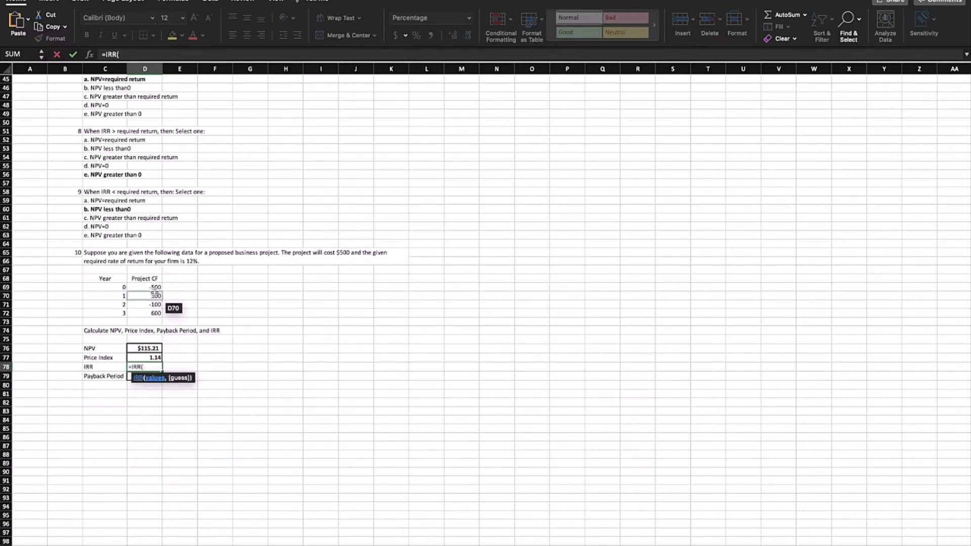
left_click_drag(151, 287, 152, 314)
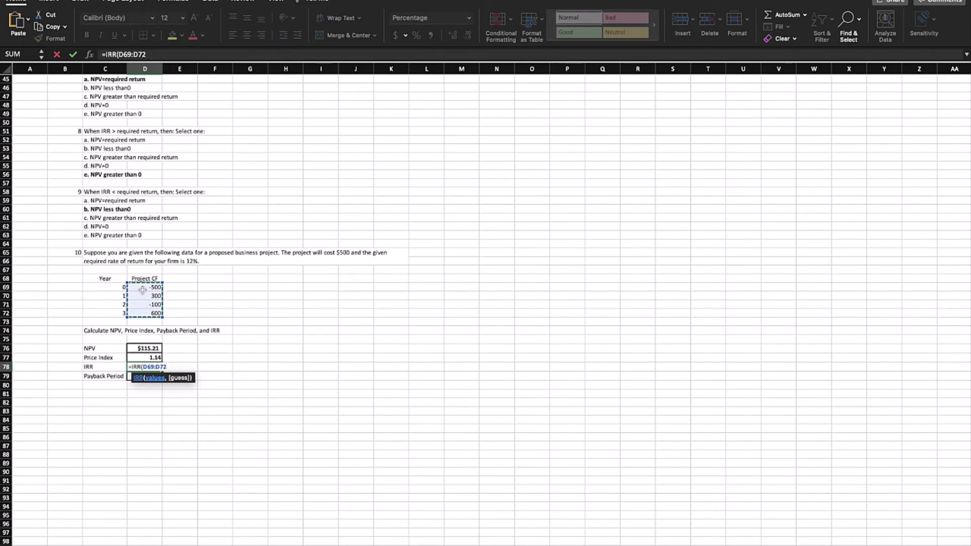
type(")")
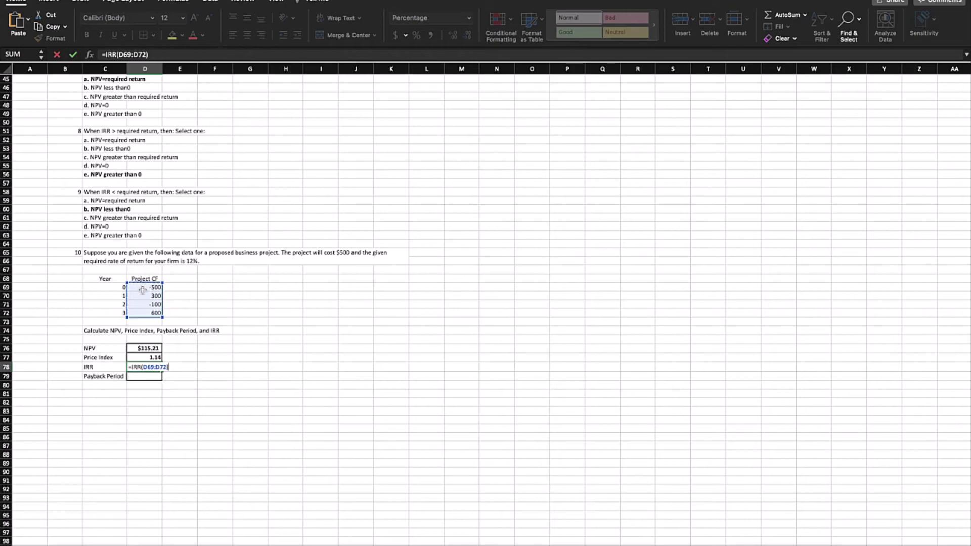
key("Return")
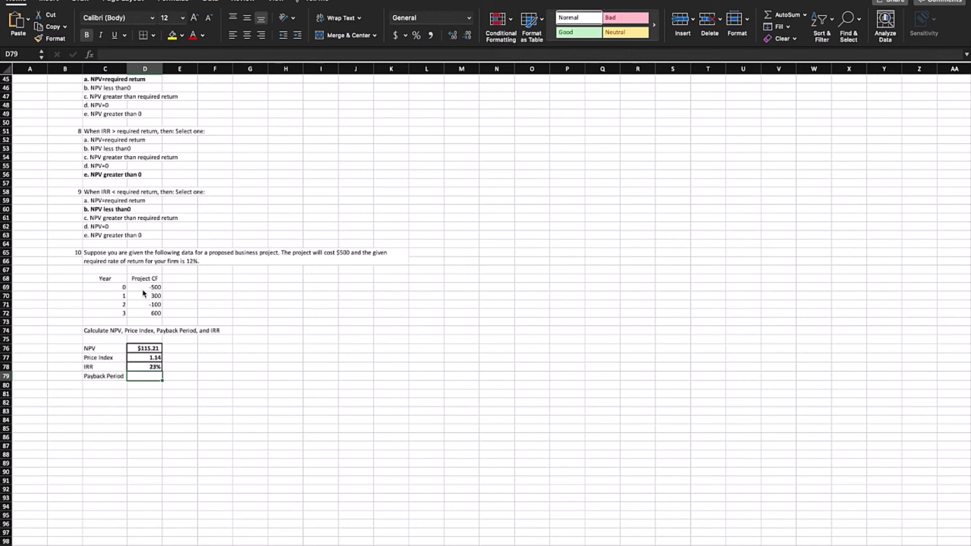
Begin the Payback Period formula in cell D79 with the negated initial cost as numerator, =(-D69)/.
key("ctrl+Page_Up")
type("=")
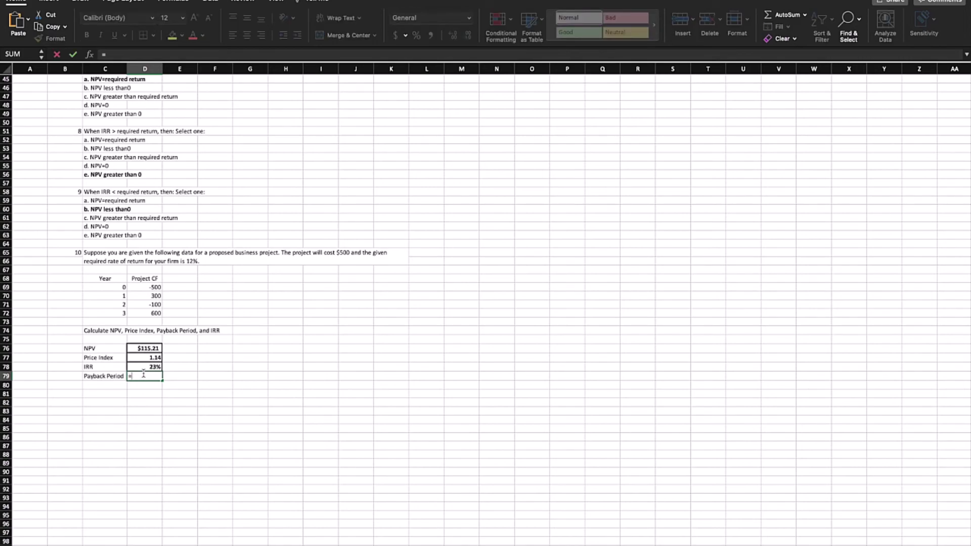
type("(-")
left_click(136, 287)
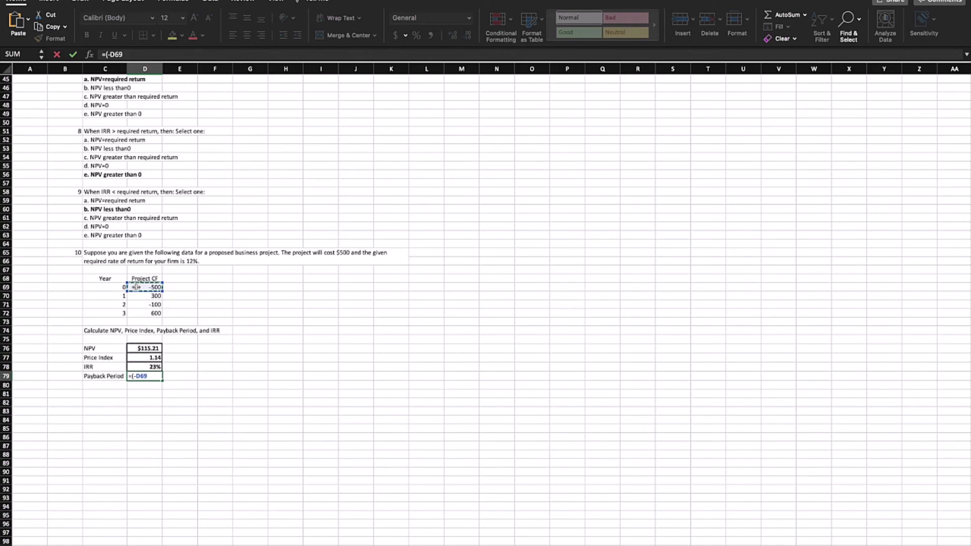
type(")/su")
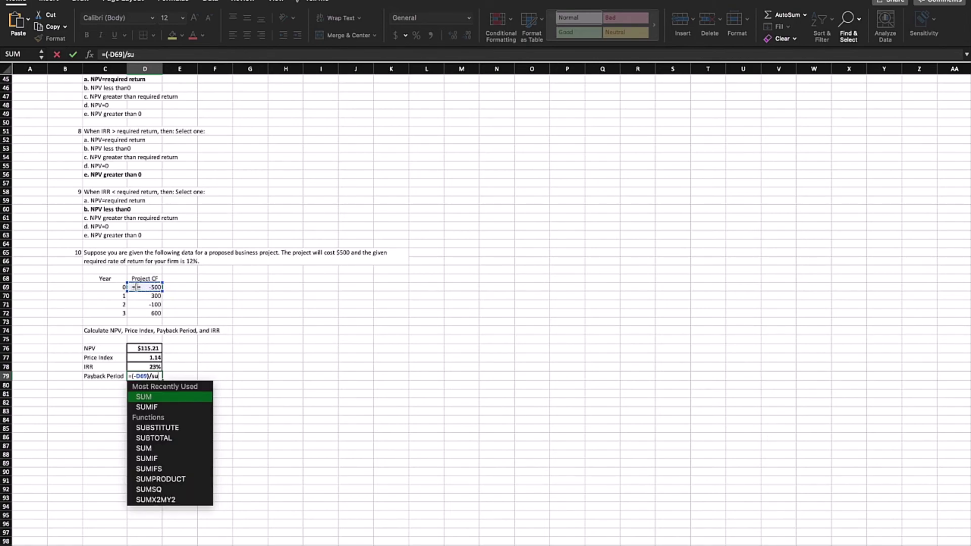
key("BackSpace")
key("BackSpace")
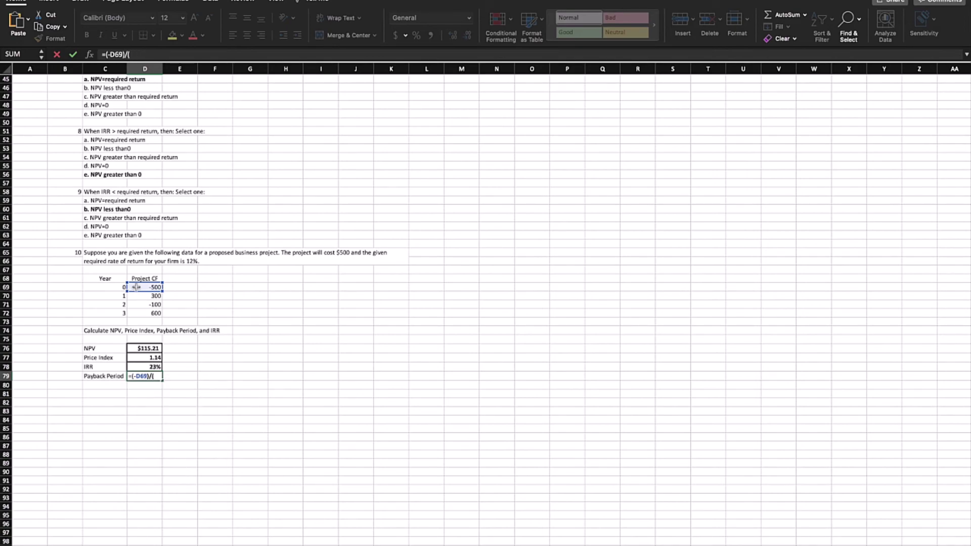
Finish the Payback Period formula by dividing by the average yearly cash flow, (SUM(D70:D72)/3).
type("(sum")
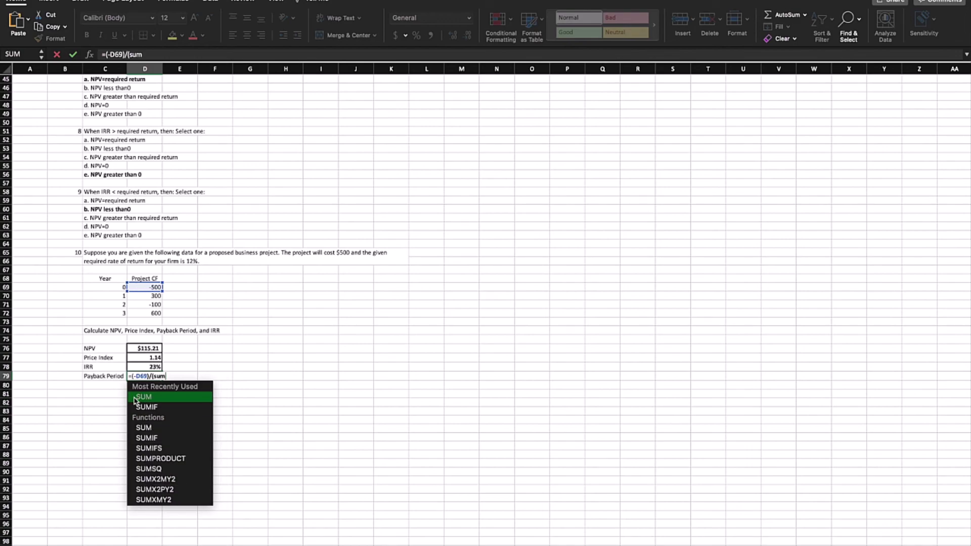
key("Tab")
left_click_drag(147, 313, 148, 296)
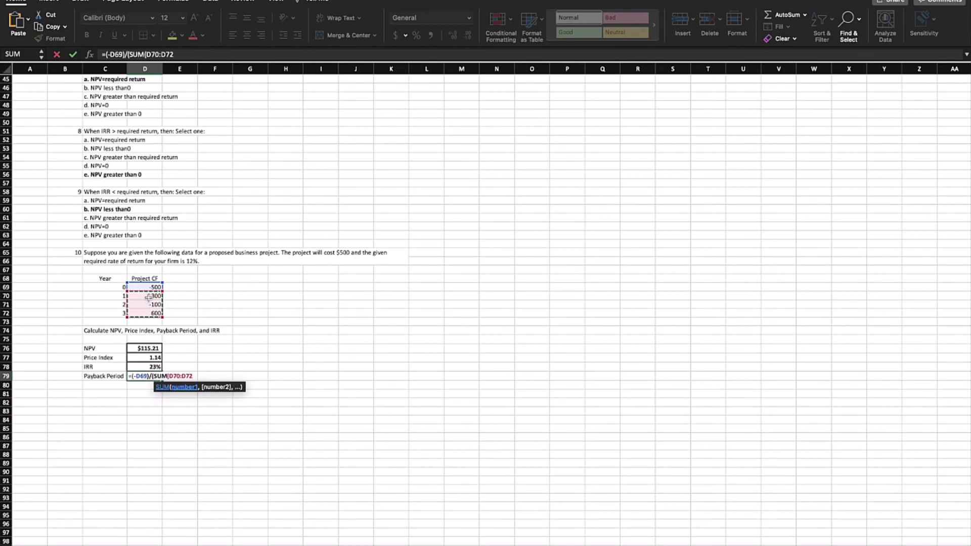
type(")")
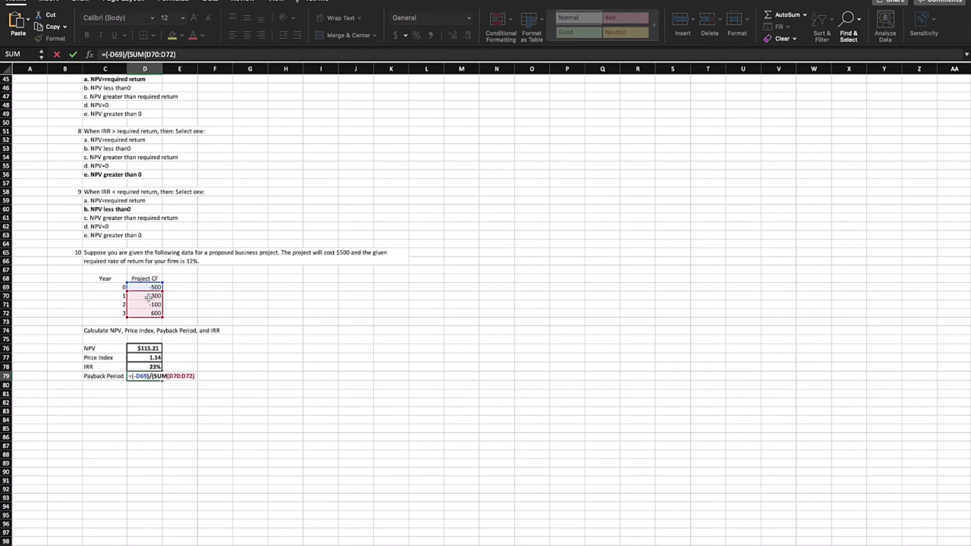
type("/")
type("3")
key("Return")
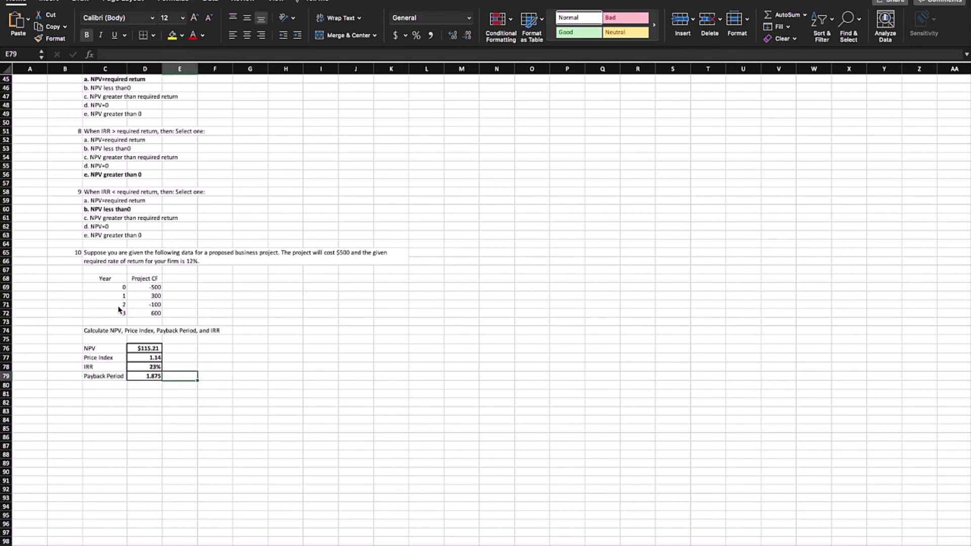
key("Return")
key("Up")
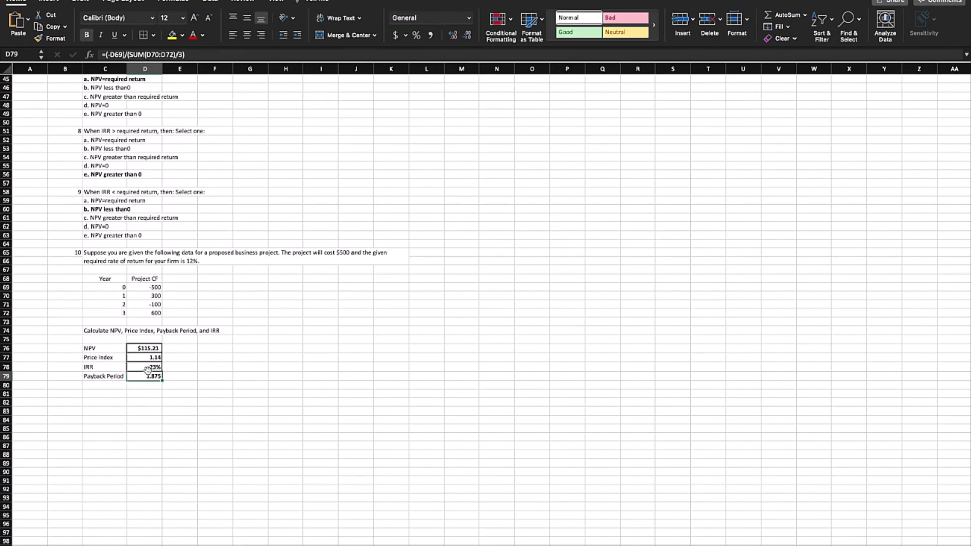
left_click_drag(121, 296, 142, 308)
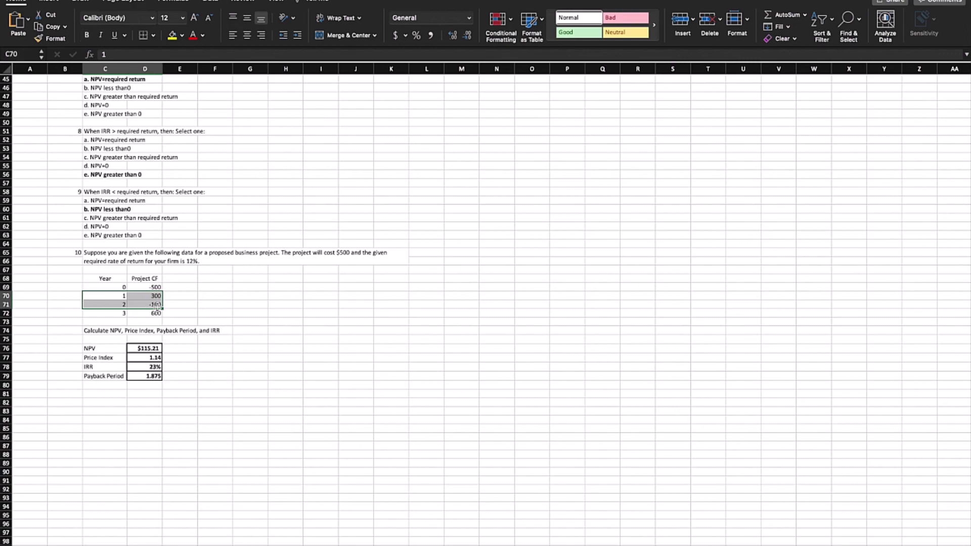
left_click(215, 313)
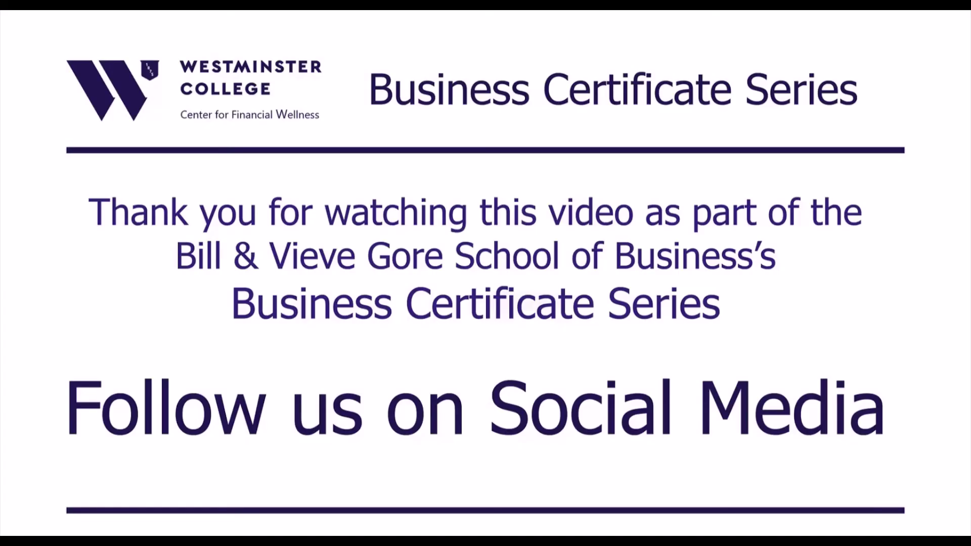